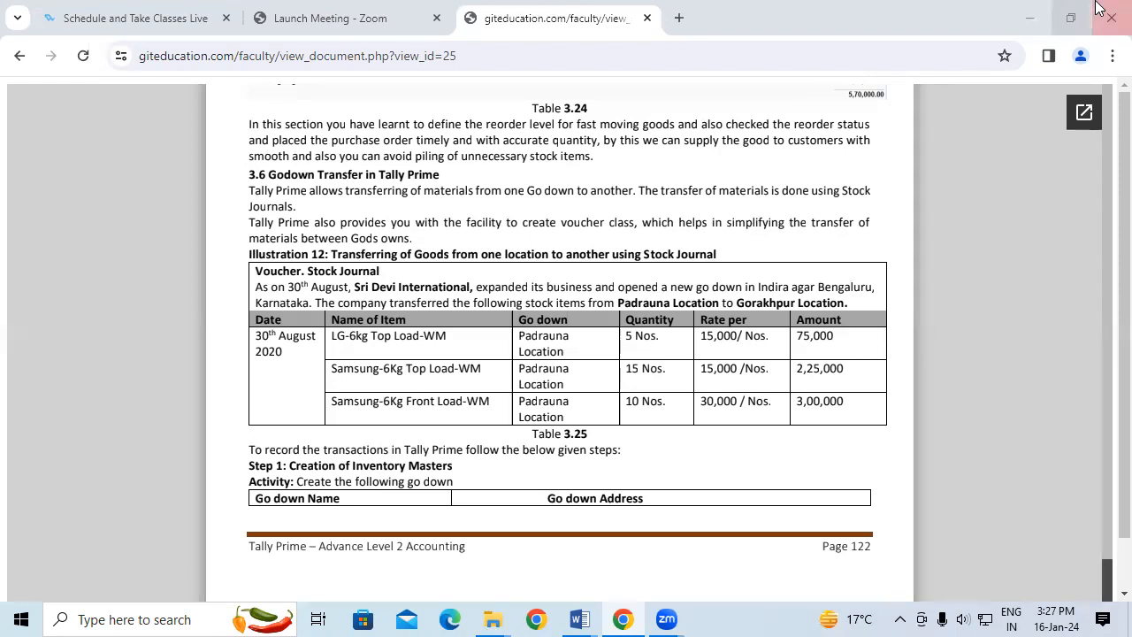
- Minimize the browser, and close File Explorer and both open Word documents without saving their changes
{"action": "left_click", "coordinate": [1030, 18]}
{"action": "left_click", "coordinate": [1110, 8]}
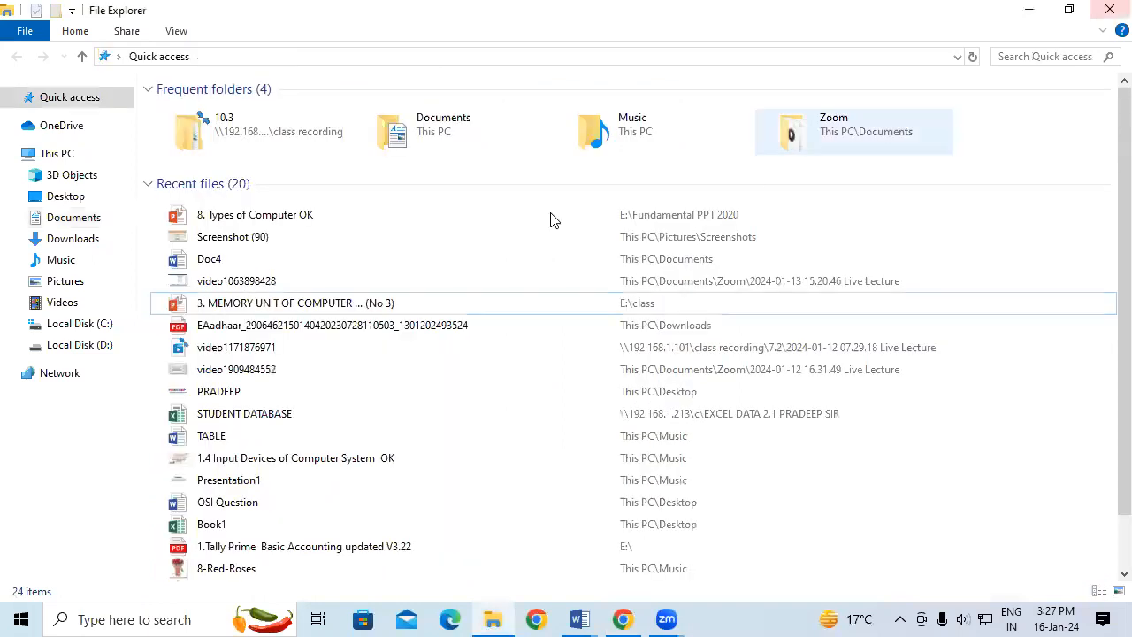
{"action": "left_click", "coordinate": [1111, 8]}
{"action": "left_click", "coordinate": [1112, 9]}
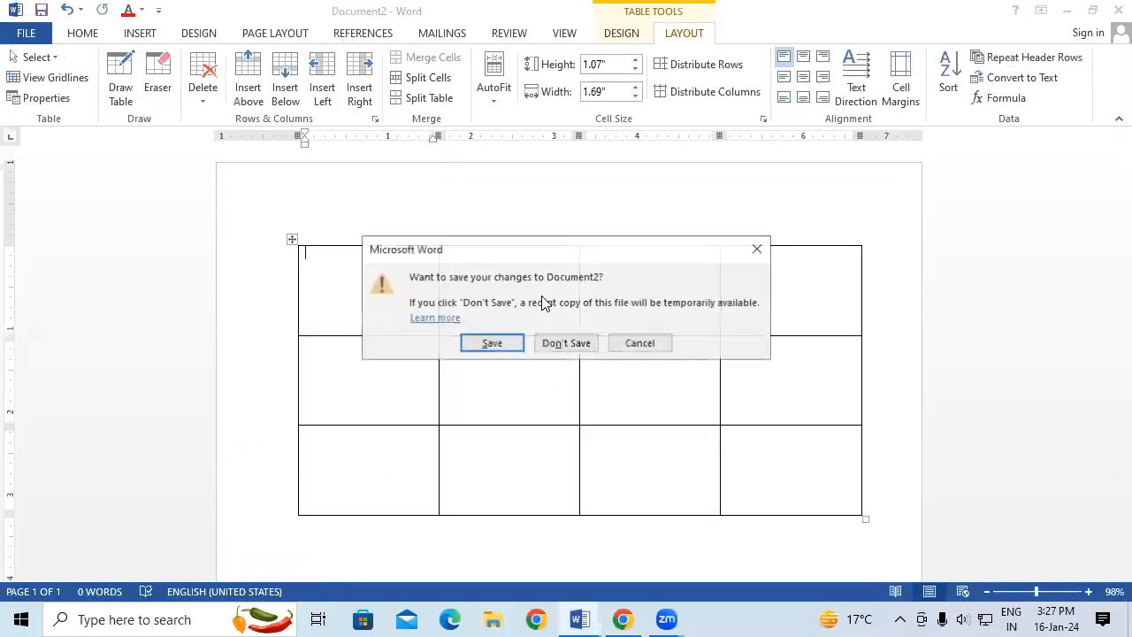
{"action": "left_click", "coordinate": [574, 344]}
{"action": "left_click", "coordinate": [1116, 10]}
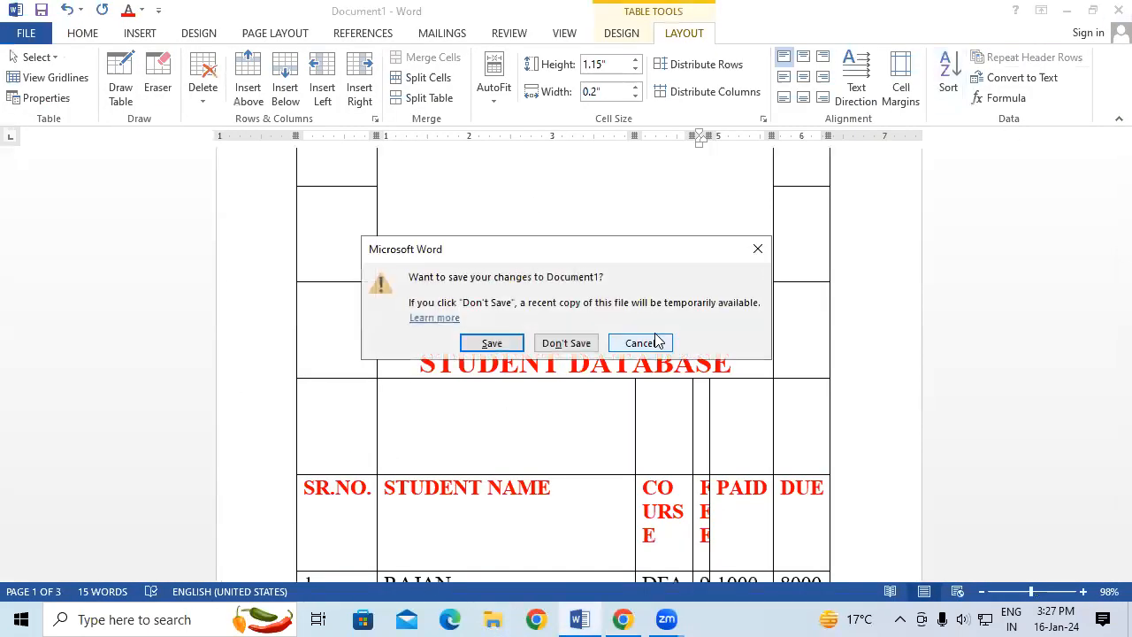
{"action": "left_click", "coordinate": [566, 341]}
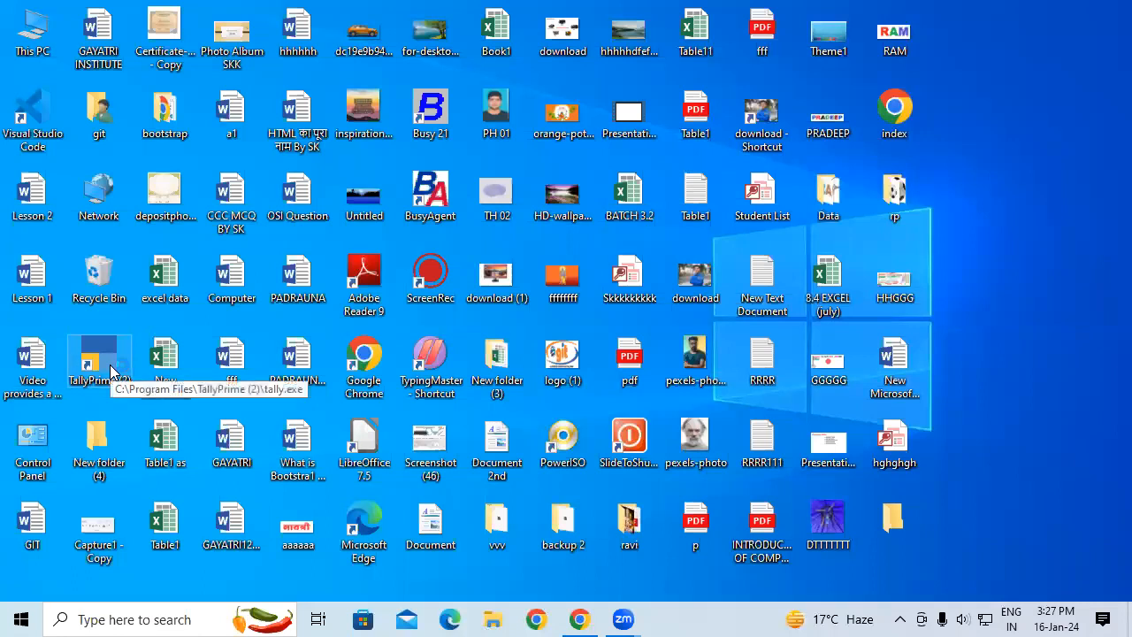
- Launch TallyPrime in Educational Mode and skip the Gayatri Computer Ltd login
{"action": "double_click", "coordinate": [110, 364]}
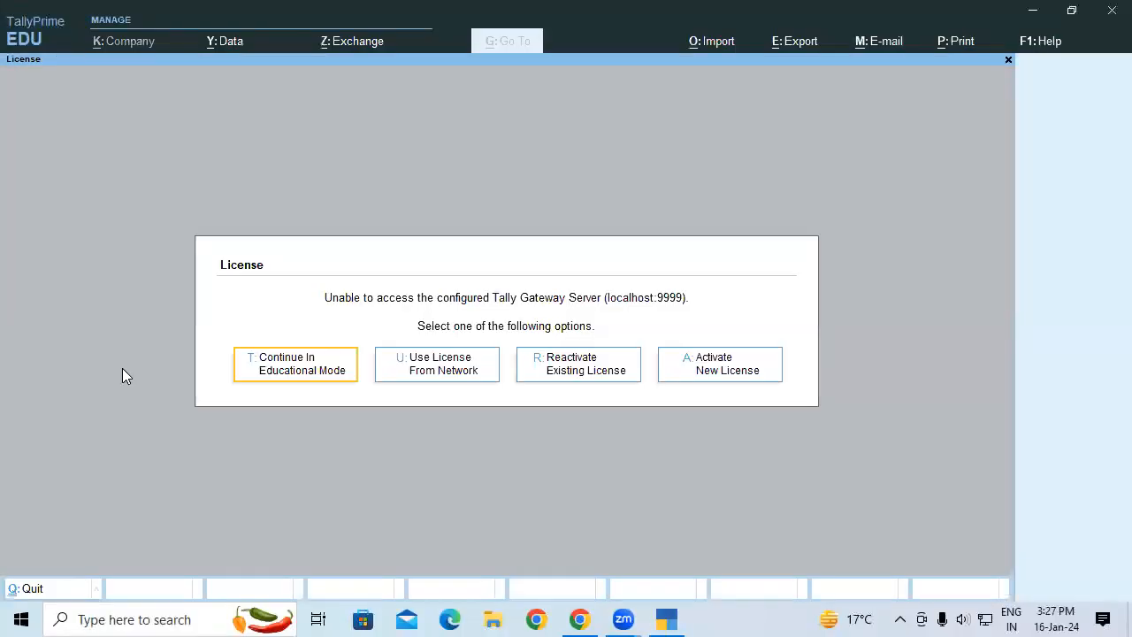
{"action": "left_click", "coordinate": [282, 378]}
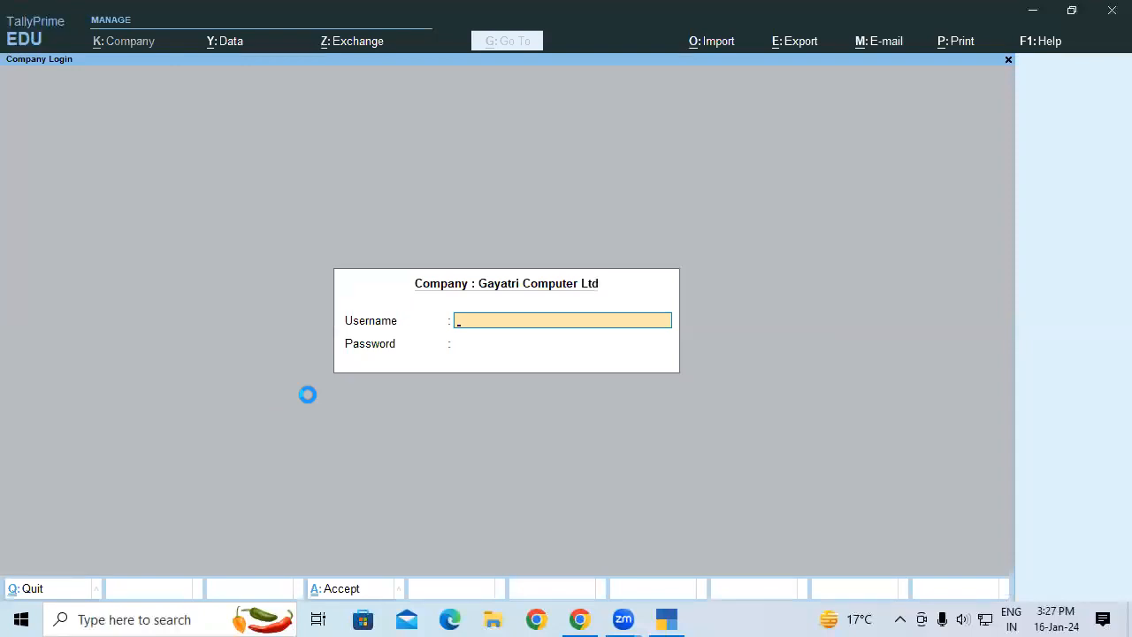
{"action": "key", "text": "Escape"}
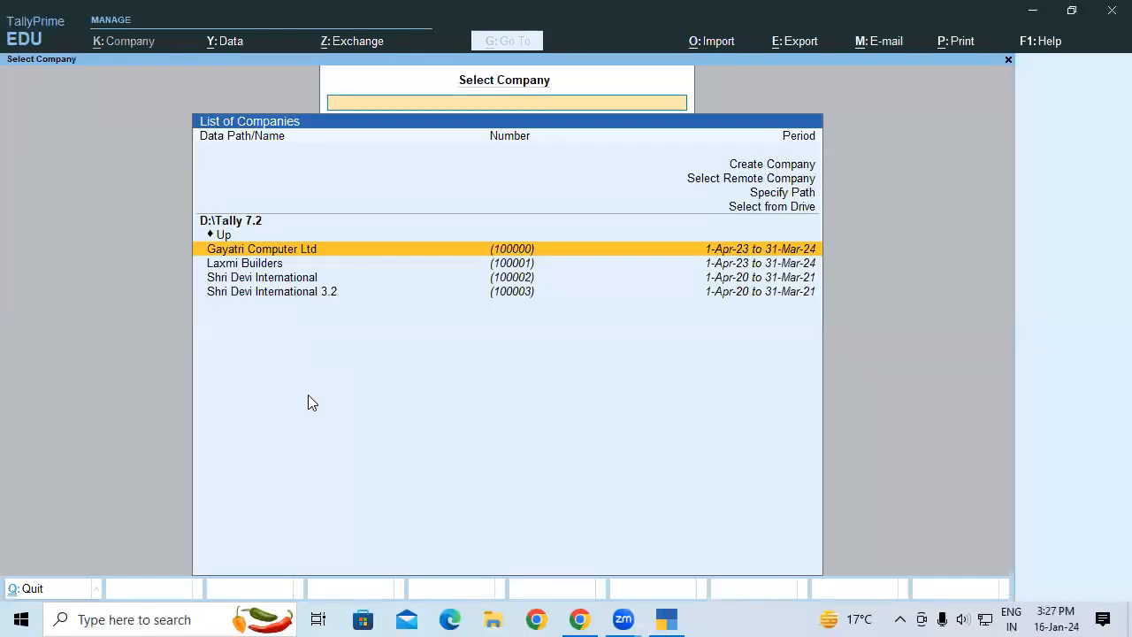
- Browse to the D:\ drive and load the company stored in the "adv ch-3 3.2pm" folder
{"action": "key", "text": "Up"}
{"action": "key", "text": "Up"}
{"action": "key", "text": "Return"}
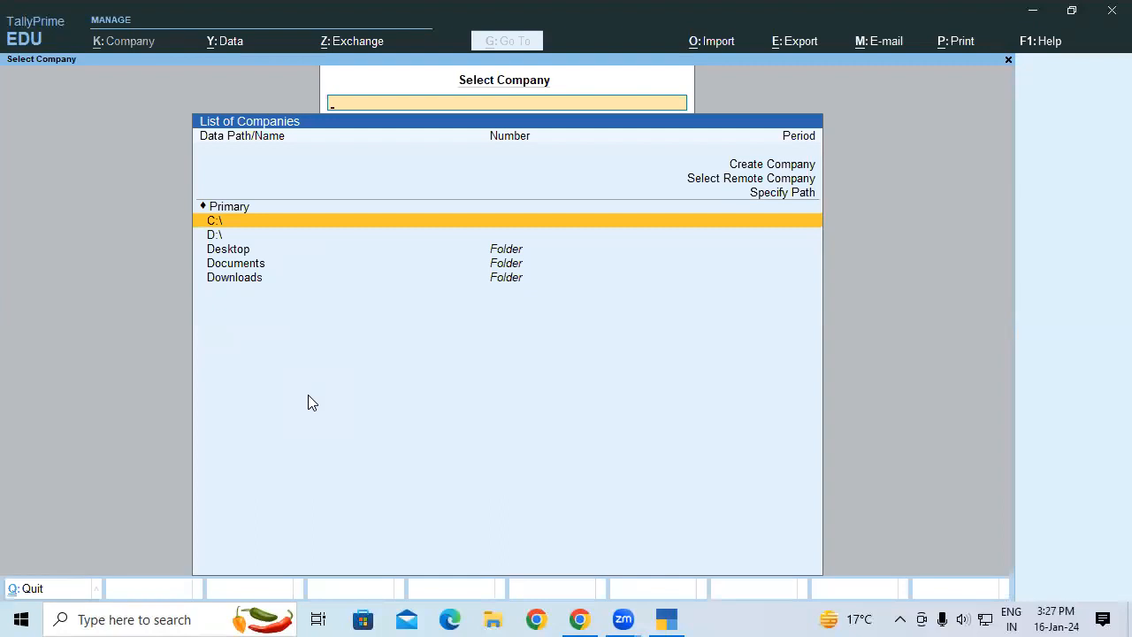
{"action": "key", "text": "Down"}
{"action": "key", "text": "Return"}
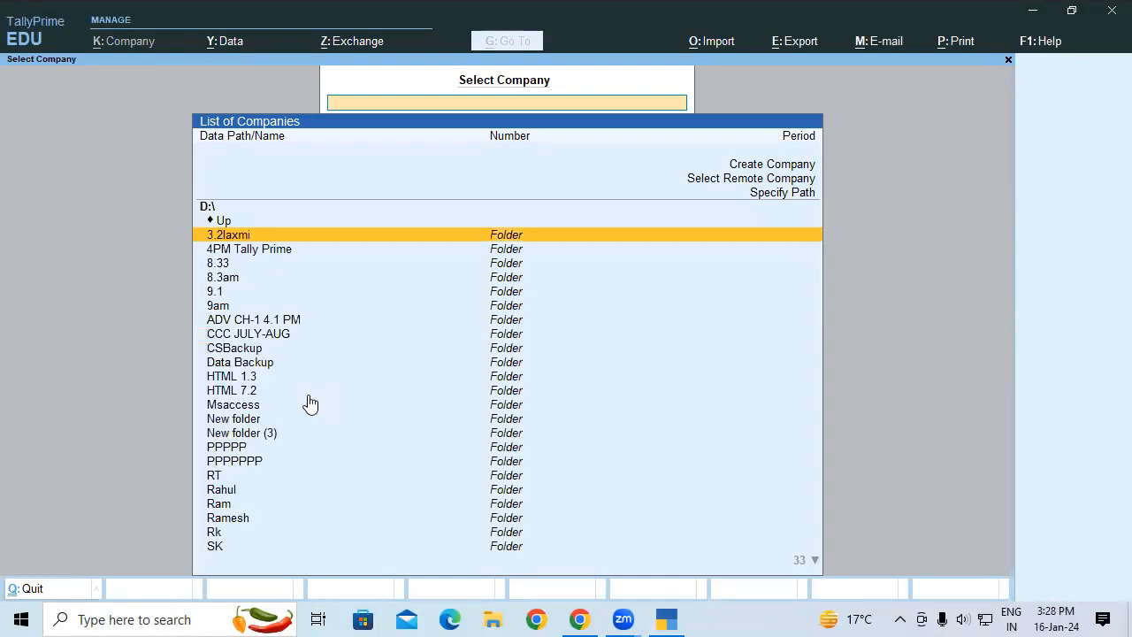
{"action": "type", "text": "a"}
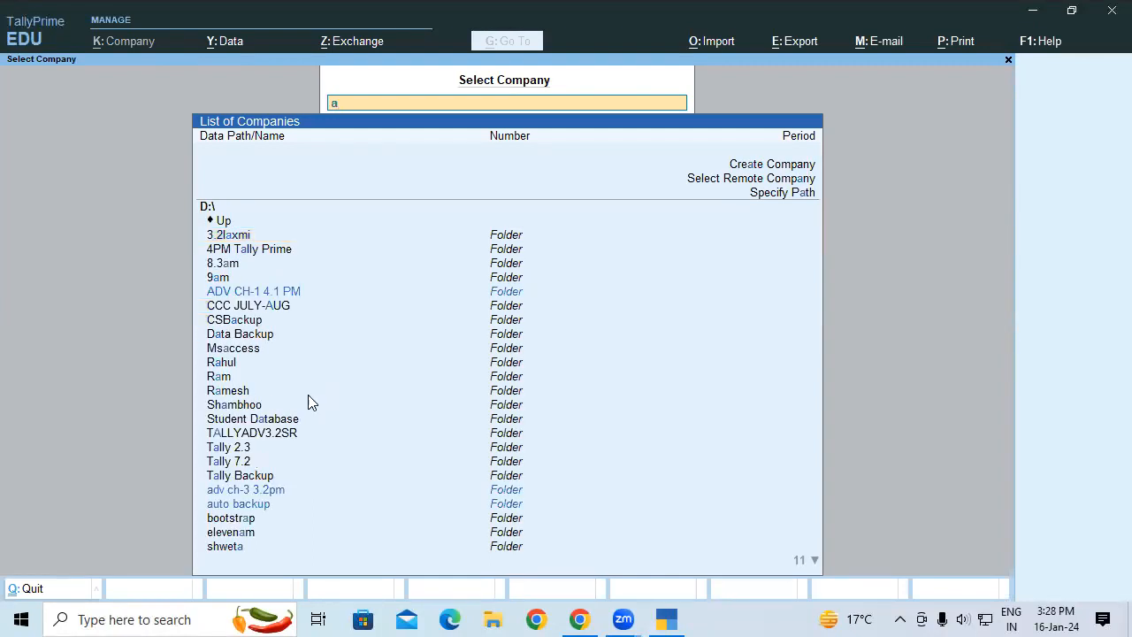
{"action": "type", "text": "dv"}
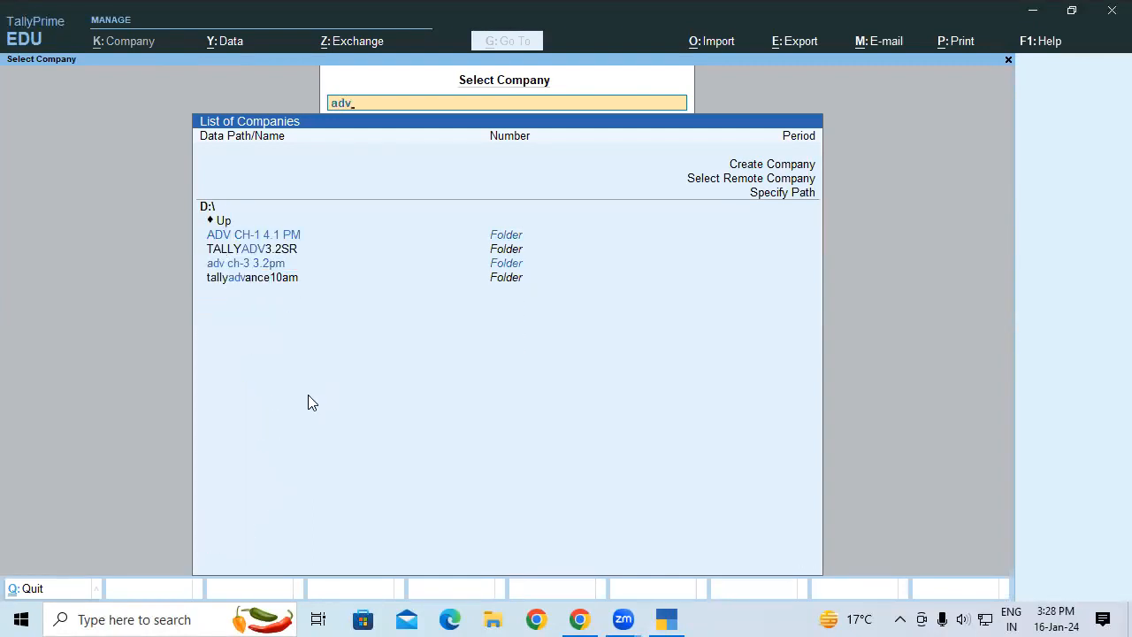
{"action": "left_click", "coordinate": [256, 262]}
{"action": "key", "text": "Return"}
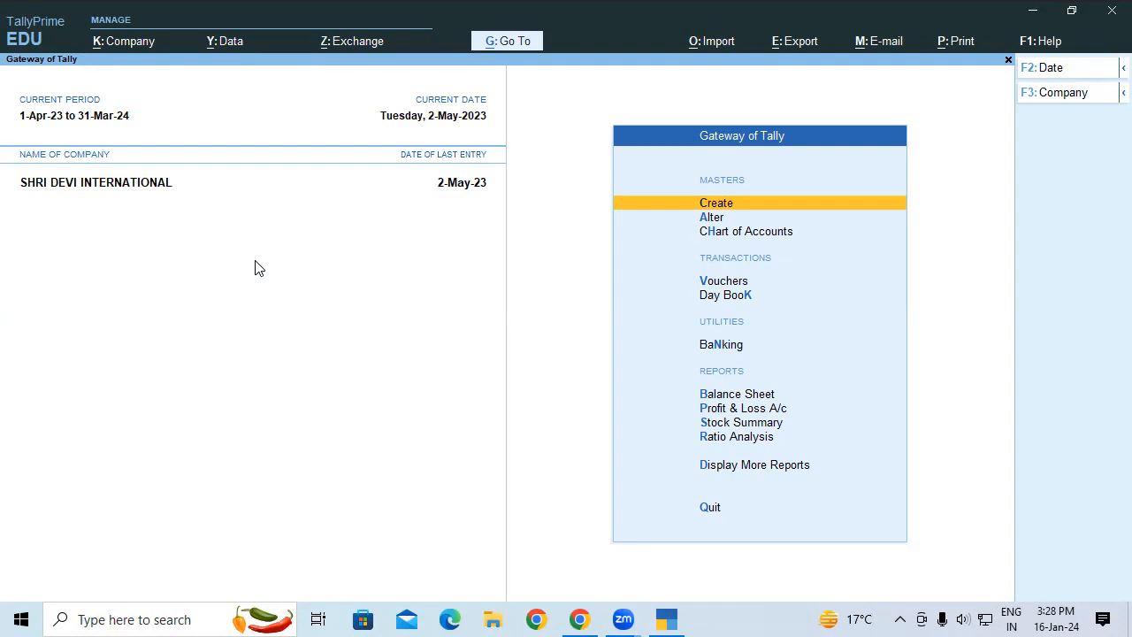
{"action": "key", "text": "Return"}
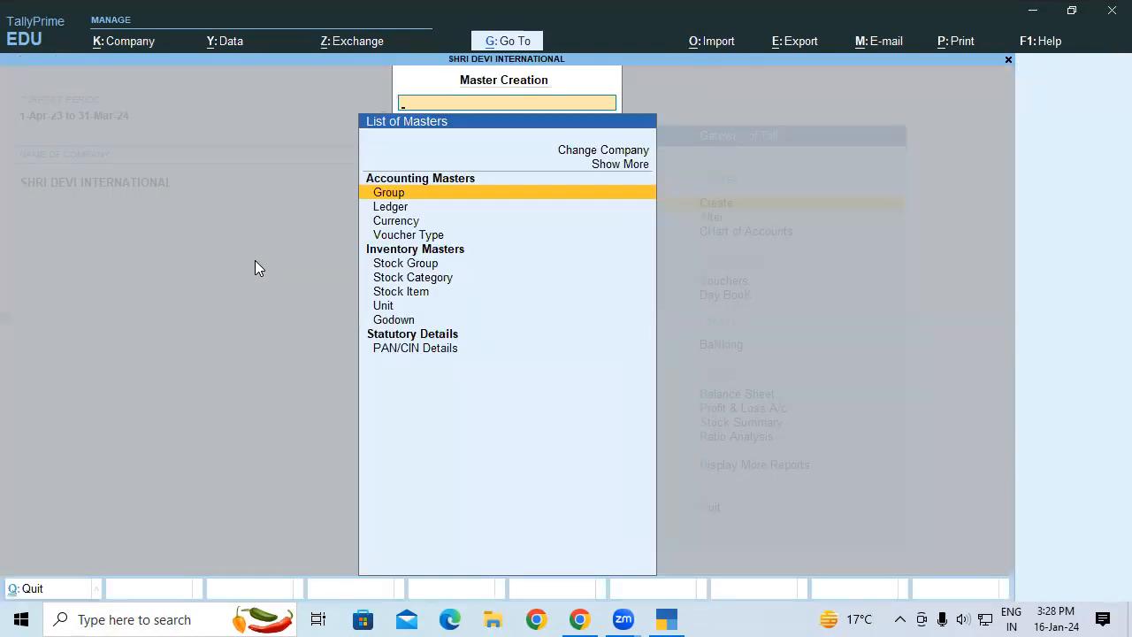
{"action": "key", "text": "Down"}
{"action": "key", "text": "Down"}
{"action": "key", "text": "Down"}
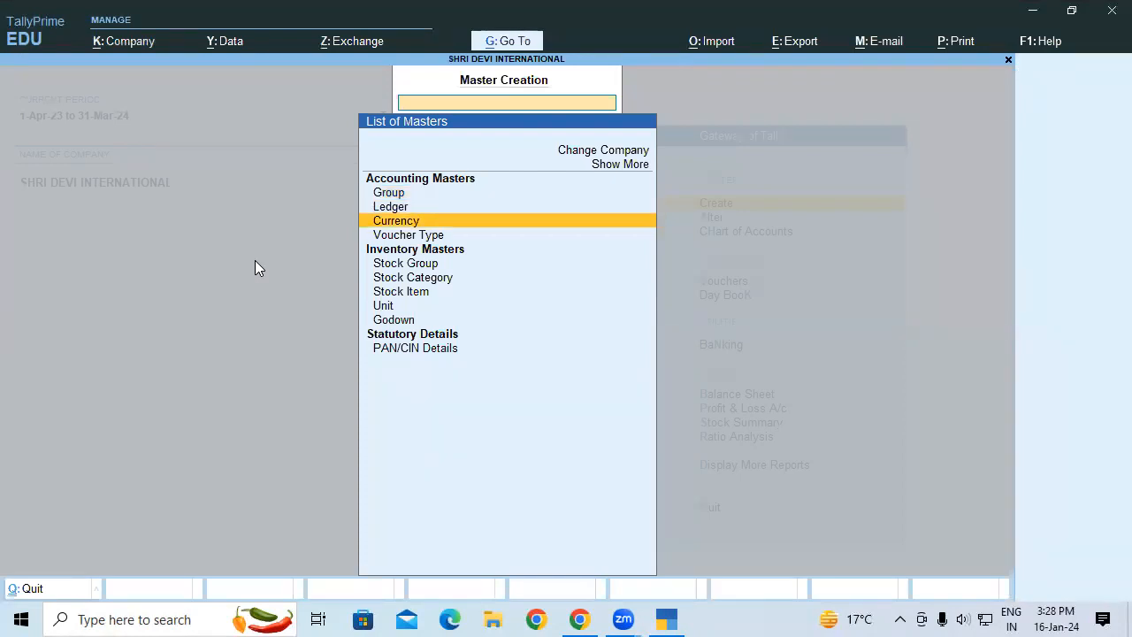
{"action": "key", "text": "Return"}
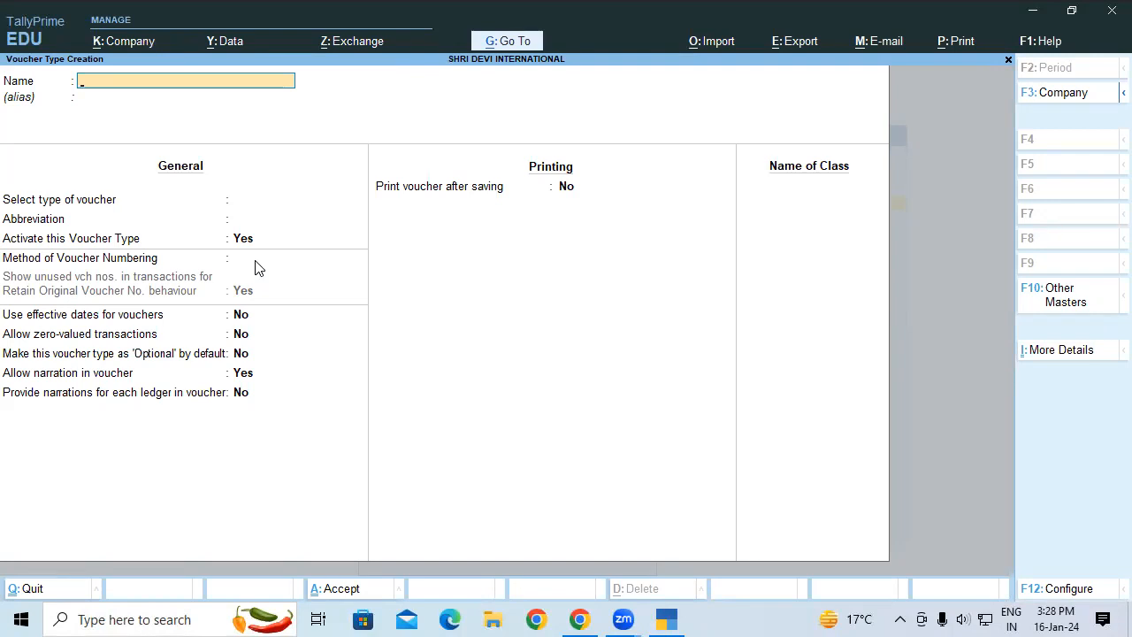
{"action": "key", "text": "Escape"}
{"action": "key", "text": "Escape"}
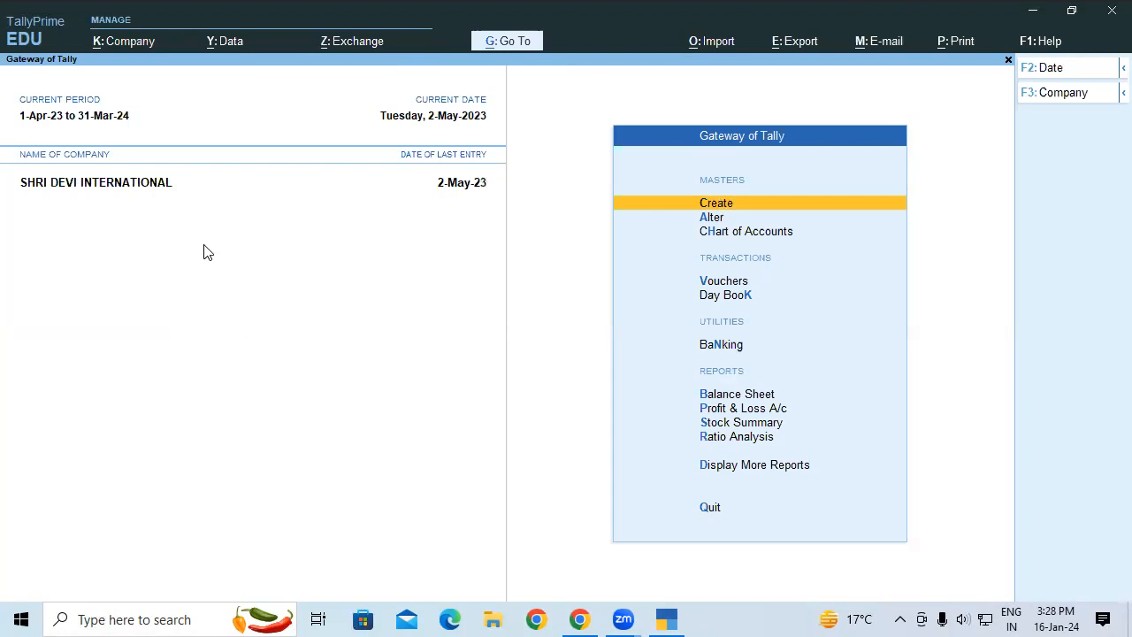
- Review the godown transfer illustration in the browser document, and open the Godown master creation form in TallyPrime
{"action": "key", "text": "alt+Tab"}
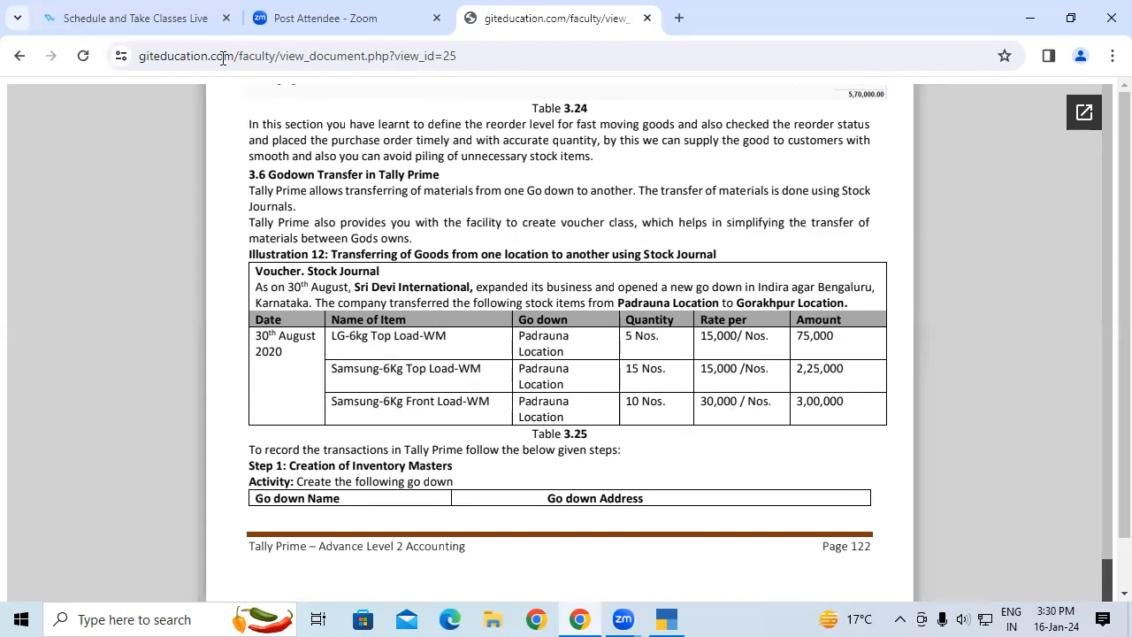
{"action": "left_click", "coordinate": [672, 618]}
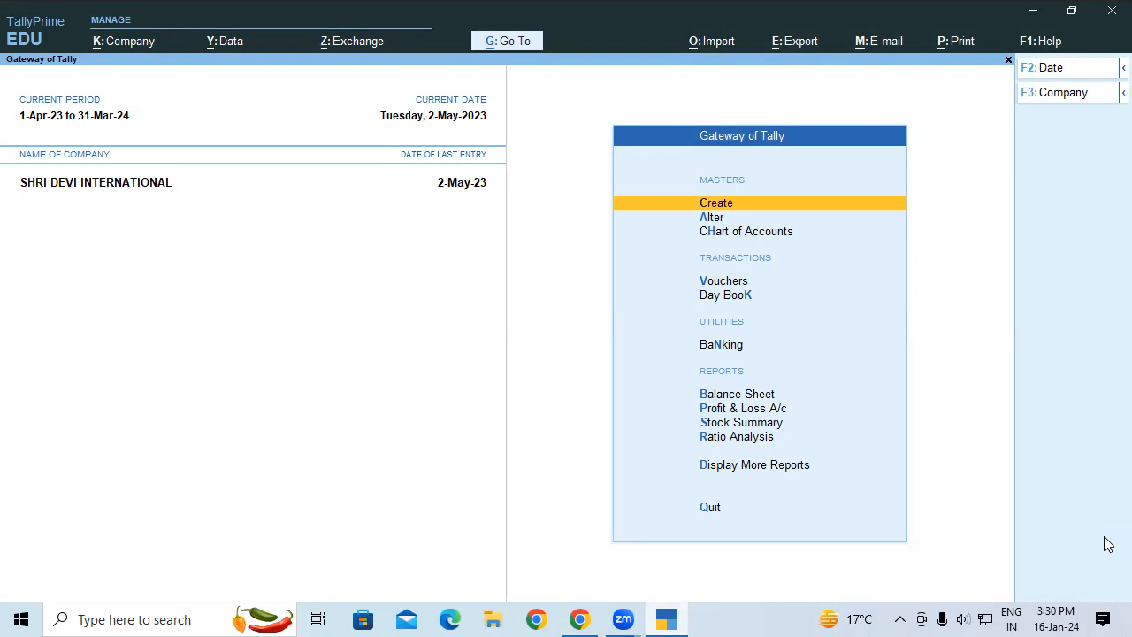
{"action": "key", "text": "Return"}
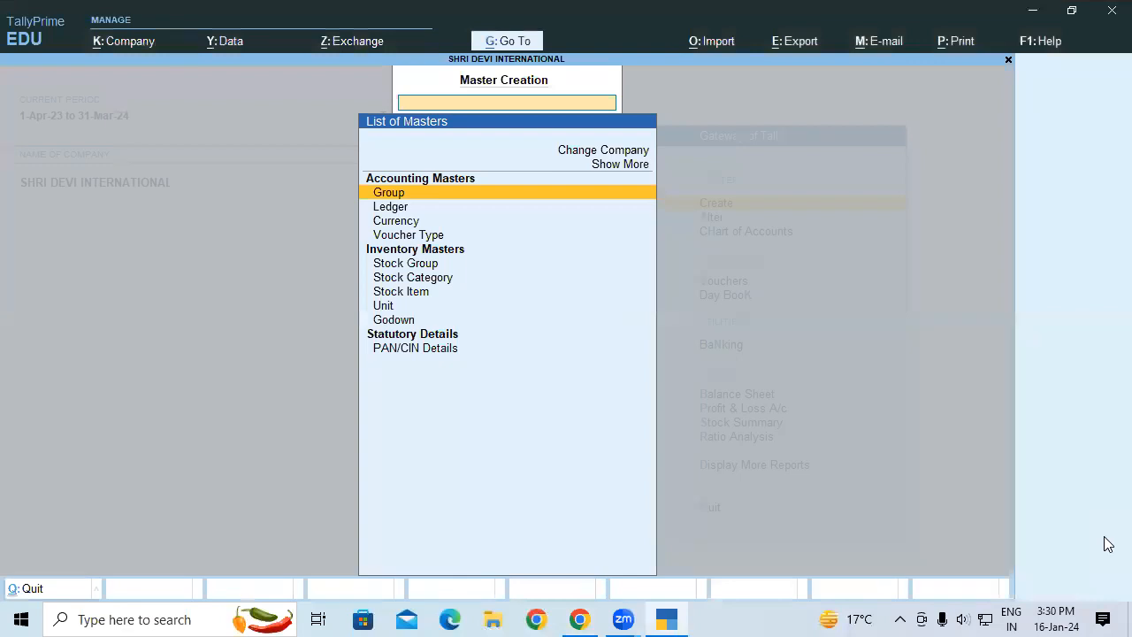
{"action": "key", "text": "Down"}
{"action": "key", "text": "Down"}
{"action": "key", "text": "Down"}
{"action": "key", "text": "Down"}
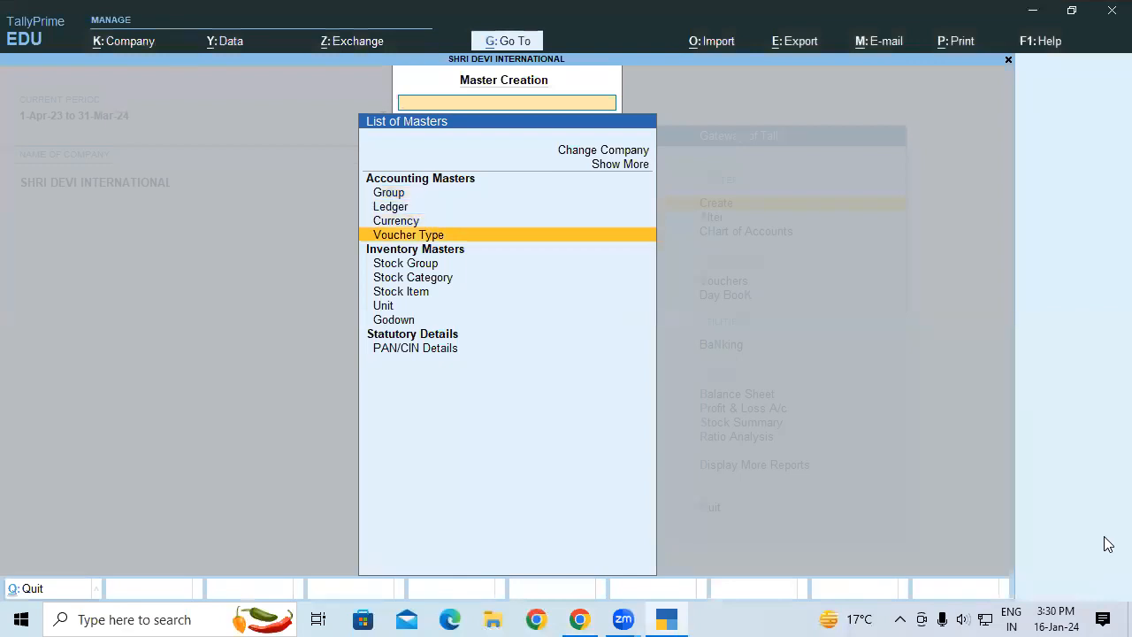
{"action": "key", "text": "Down"}
{"action": "key", "text": "Down"}
{"action": "key", "text": "Down"}
{"action": "key", "text": "Down"}
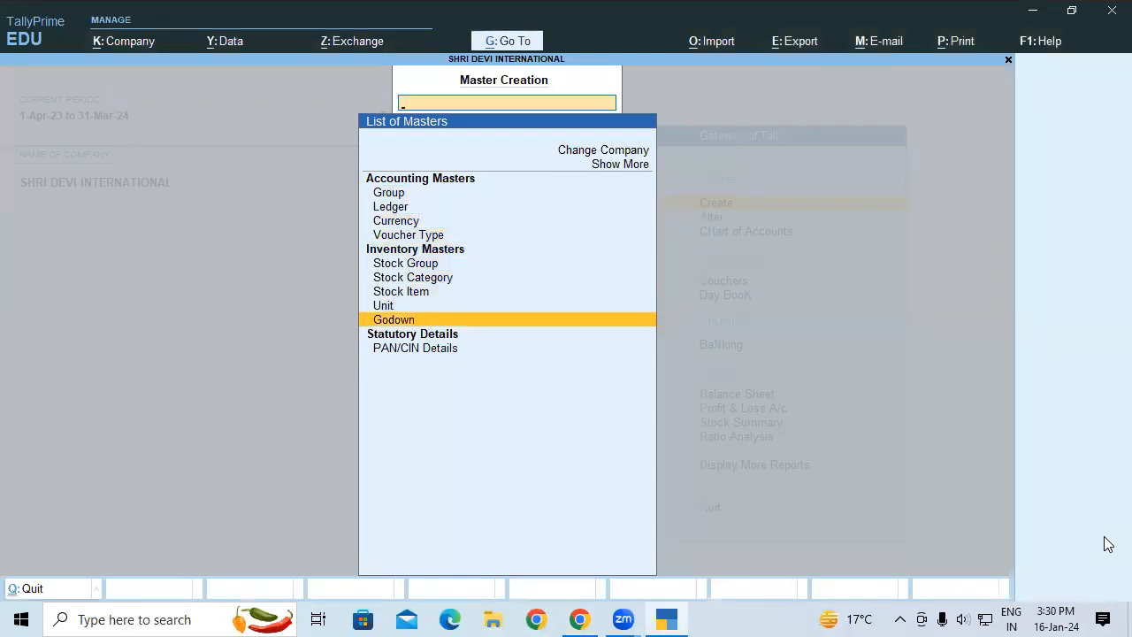
{"action": "key", "text": "Return"}
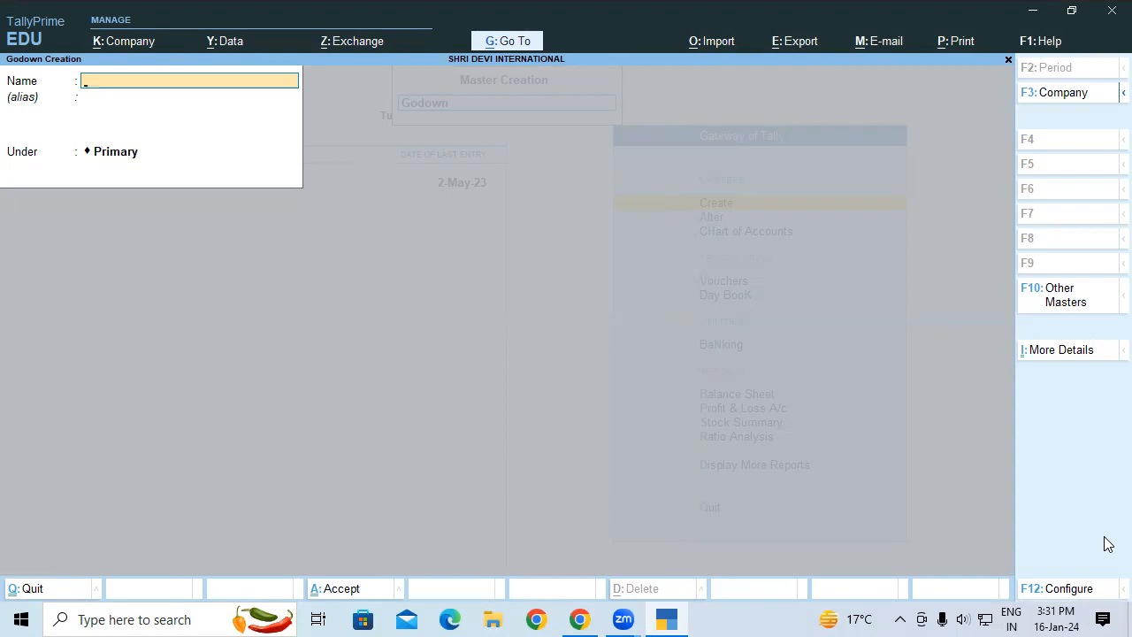
- Name the new godown Gorakhpur-UP, leaving the alias blank
{"action": "type", "text": "Gorakhpur-UP"}
{"action": "key", "text": "Return"}
{"action": "key", "text": "Return"}
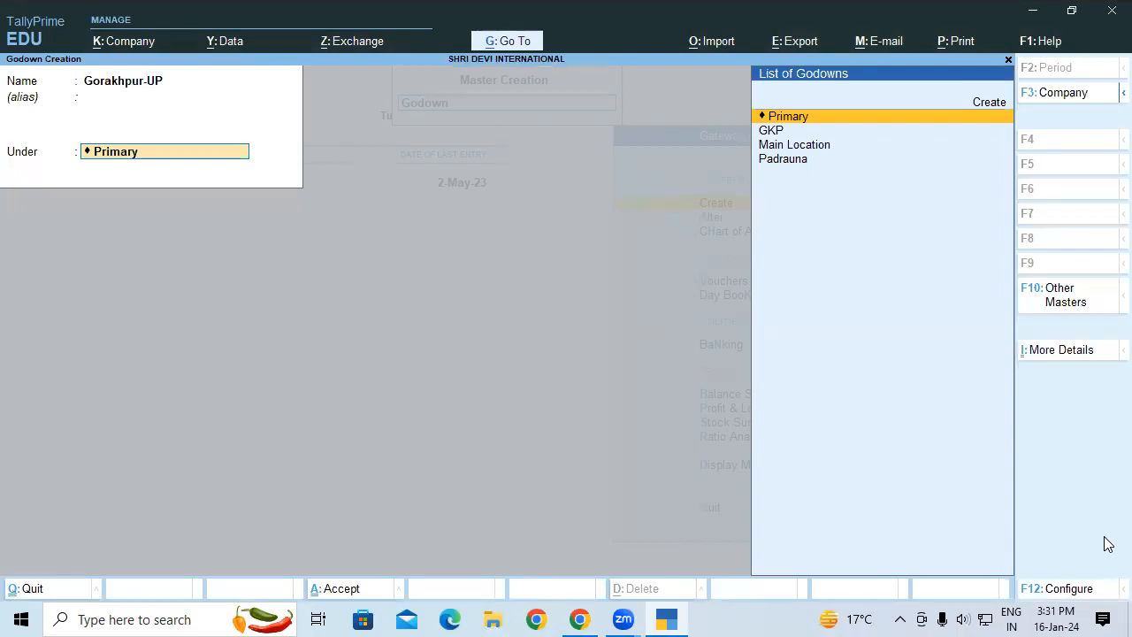
- Open the Godown Address entry from the additional details of the Gorakhpur-UP godown
{"action": "key", "text": "ctrl"}
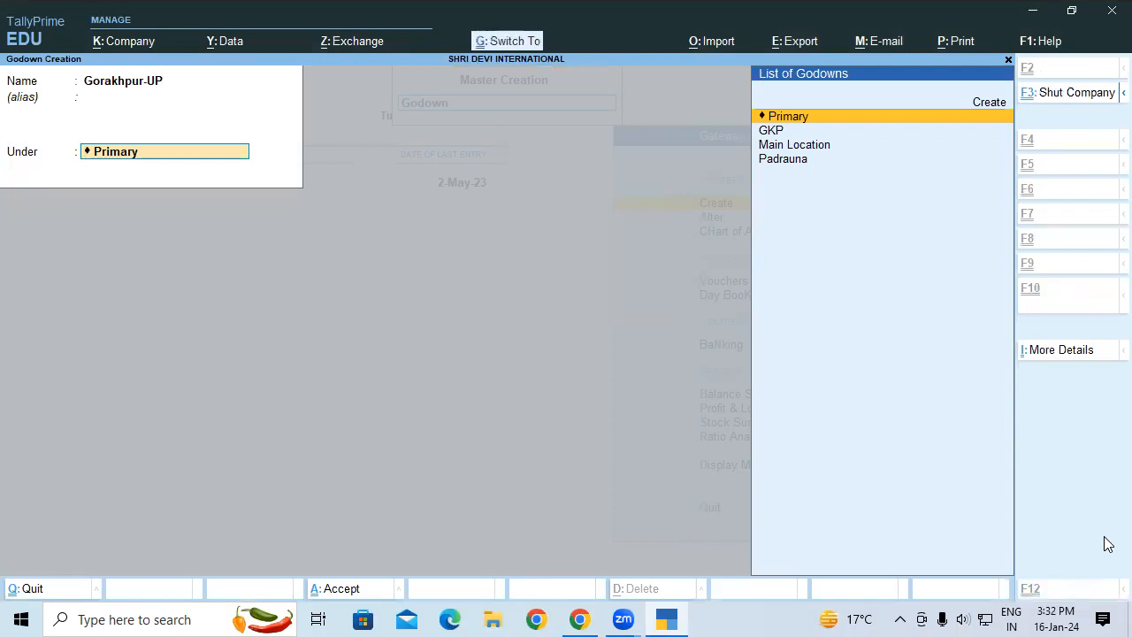
{"action": "key", "text": "ctrl+i"}
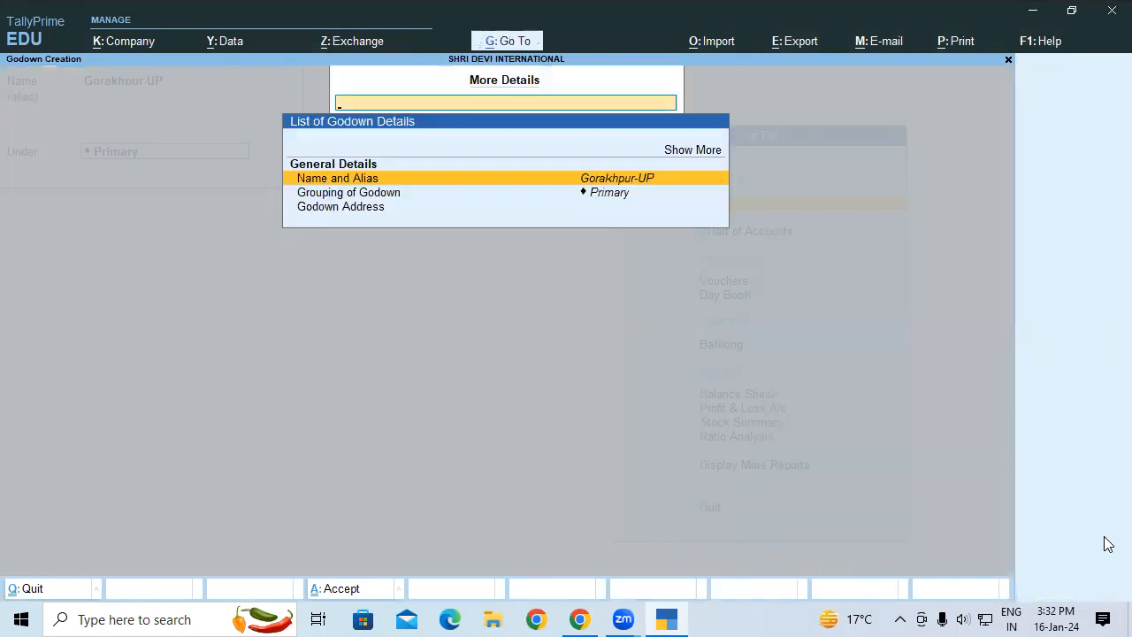
{"action": "key", "text": "Down"}
{"action": "key", "text": "Down"}
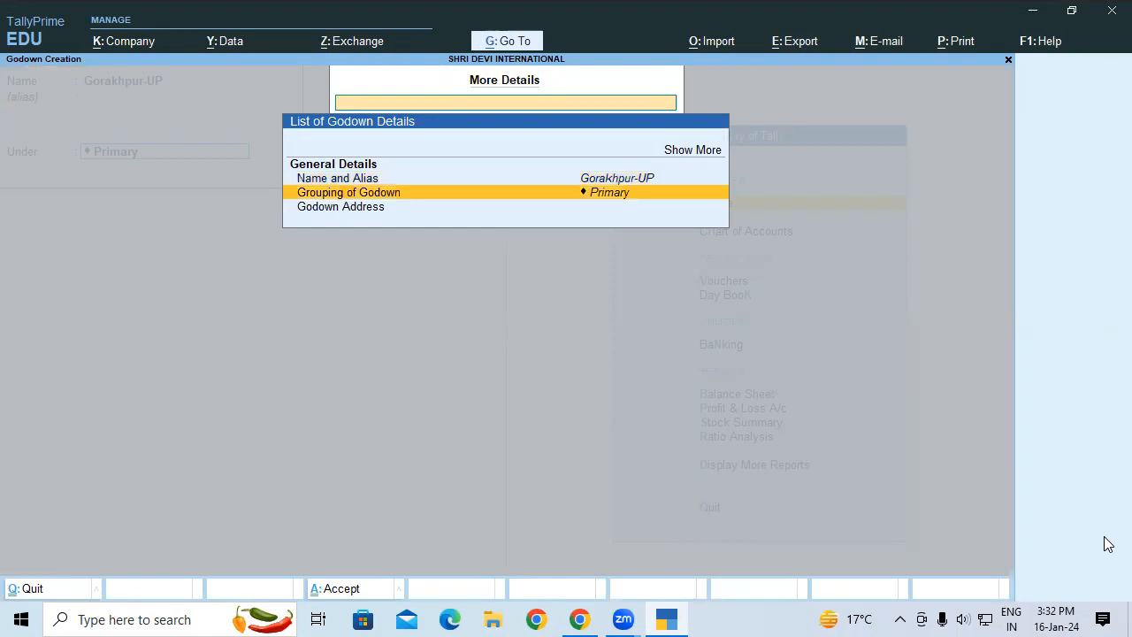
{"action": "key", "text": "Return"}
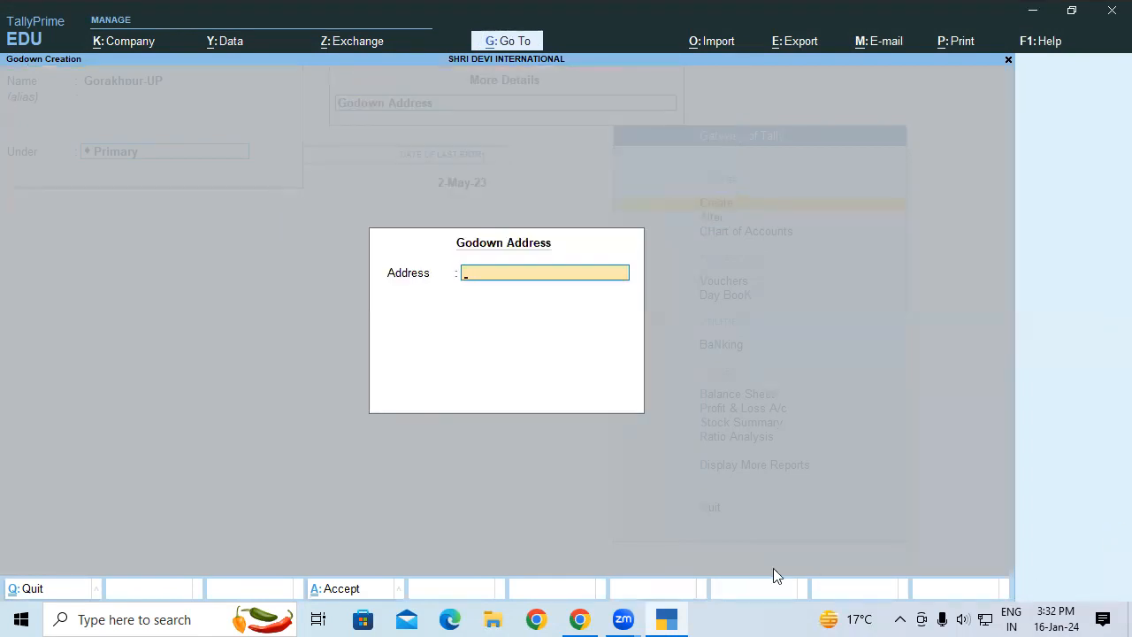
- Look up the Gorakhpur-UP godown's address in the browser document and enter its building number and name as the first address line
{"action": "left_click", "coordinate": [577, 618]}
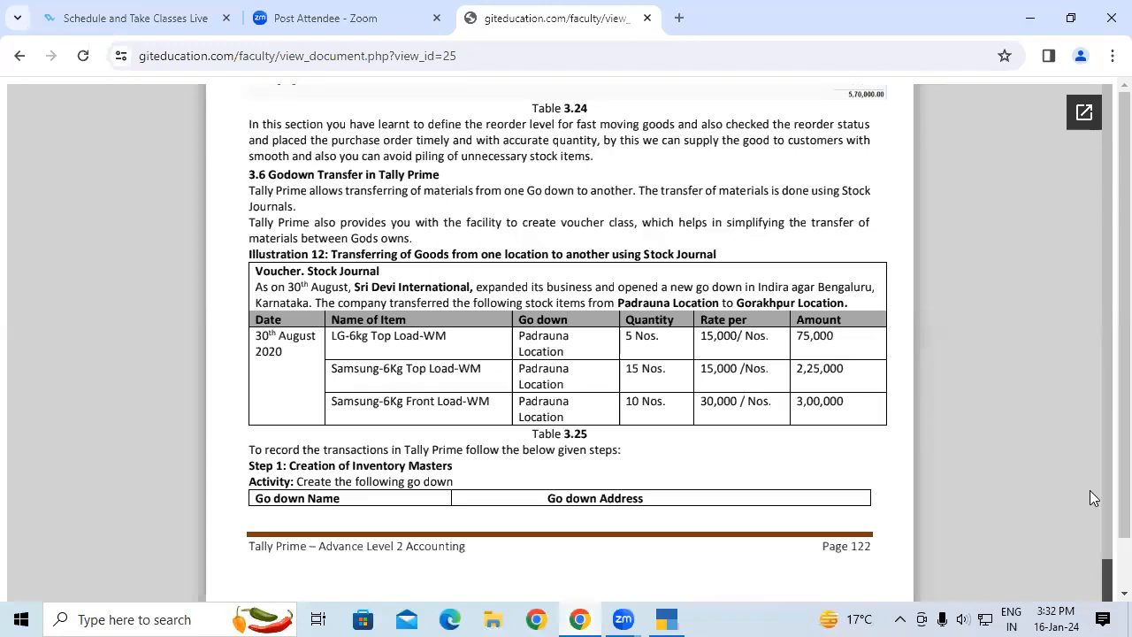
{"action": "scroll", "coordinate": [1107, 593], "scroll_direction": "down", "scroll_amount": 1}
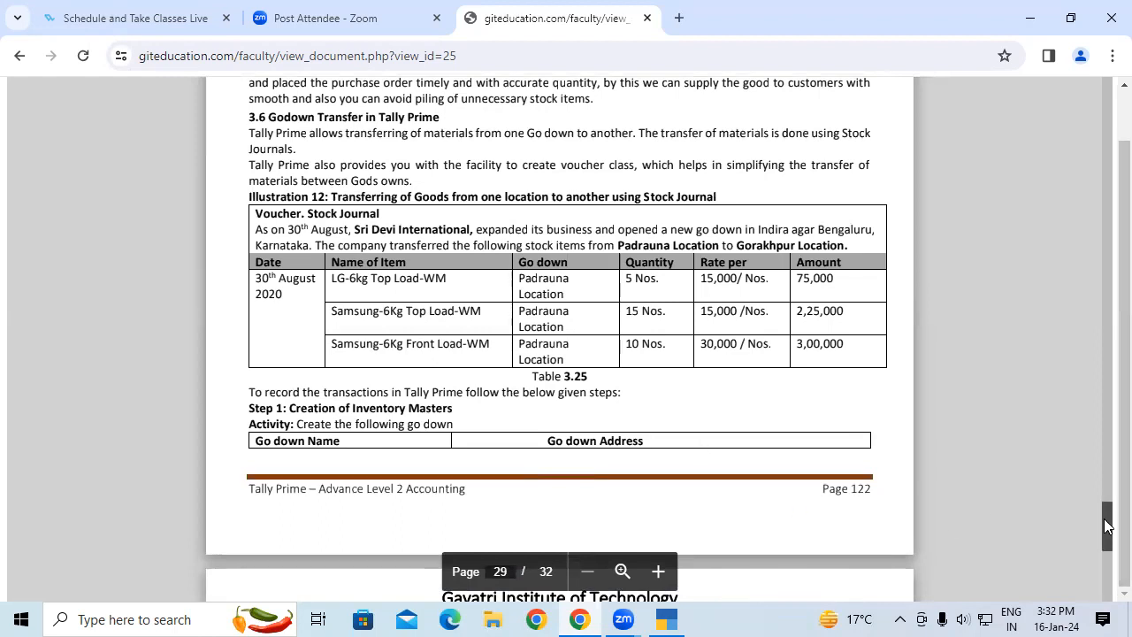
{"action": "scroll", "coordinate": [1107, 526], "scroll_direction": "down", "scroll_amount": 3}
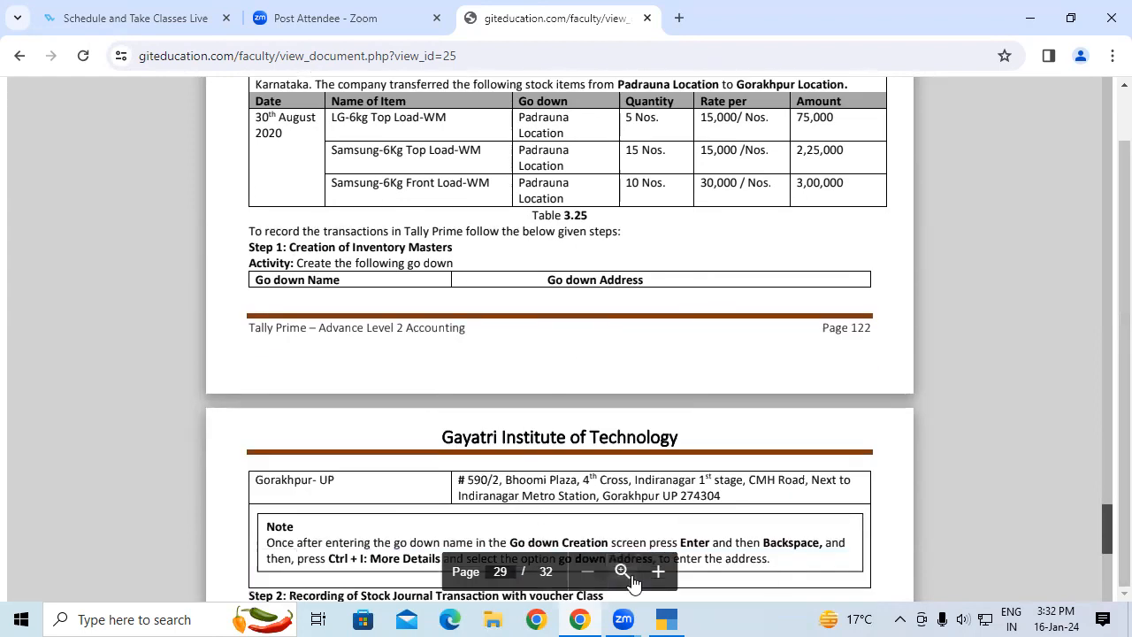
{"action": "left_click", "coordinate": [666, 619]}
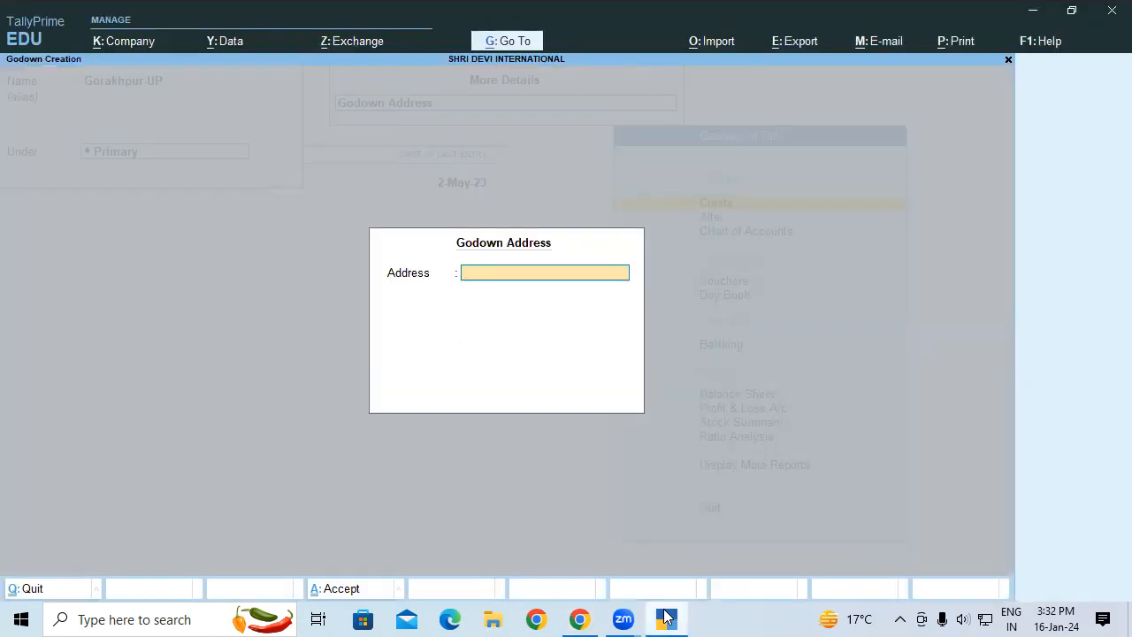
{"action": "type", "text": "#590/2"}
{"action": "left_click", "coordinate": [666, 618]}
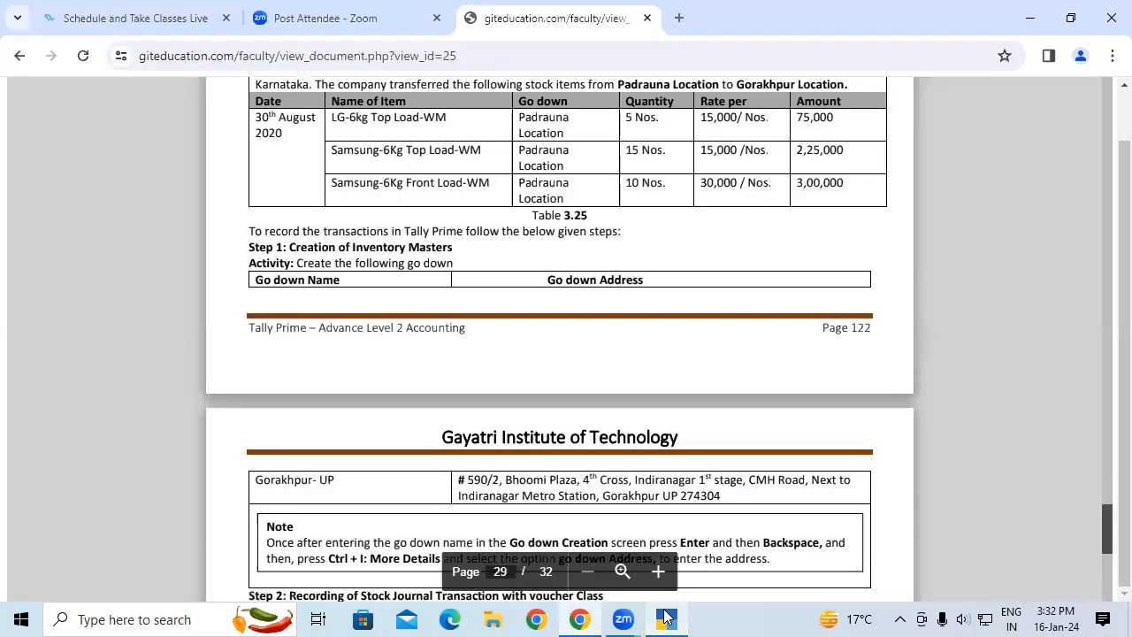
{"action": "left_click", "coordinate": [666, 617]}
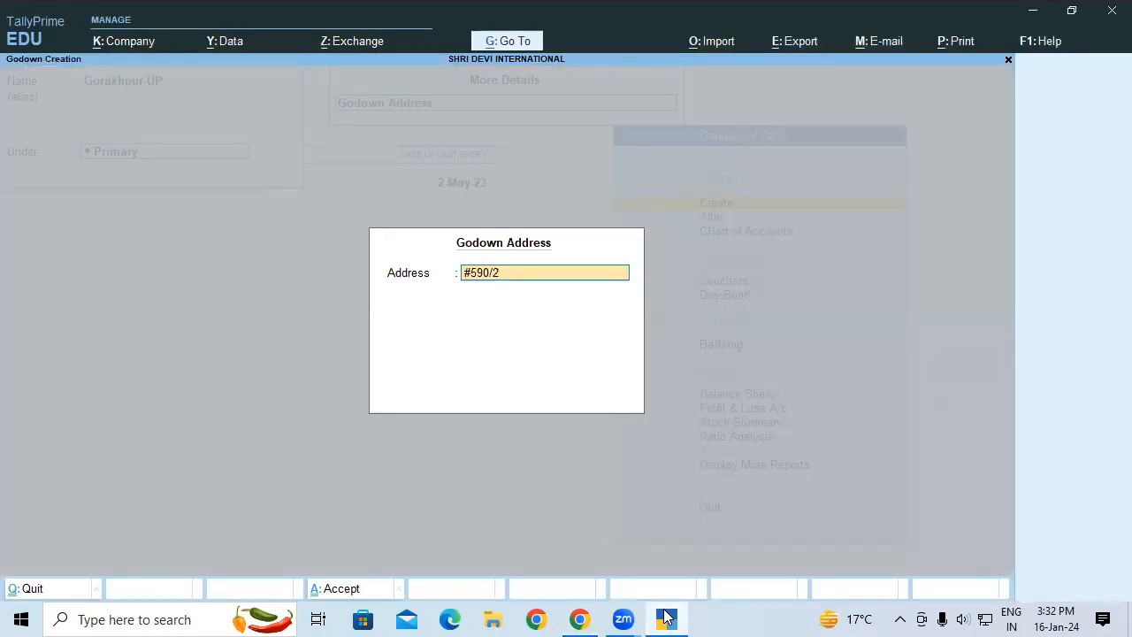
{"action": "type", "text": "Bhoomi Plaza"}
{"action": "key", "text": "Return"}
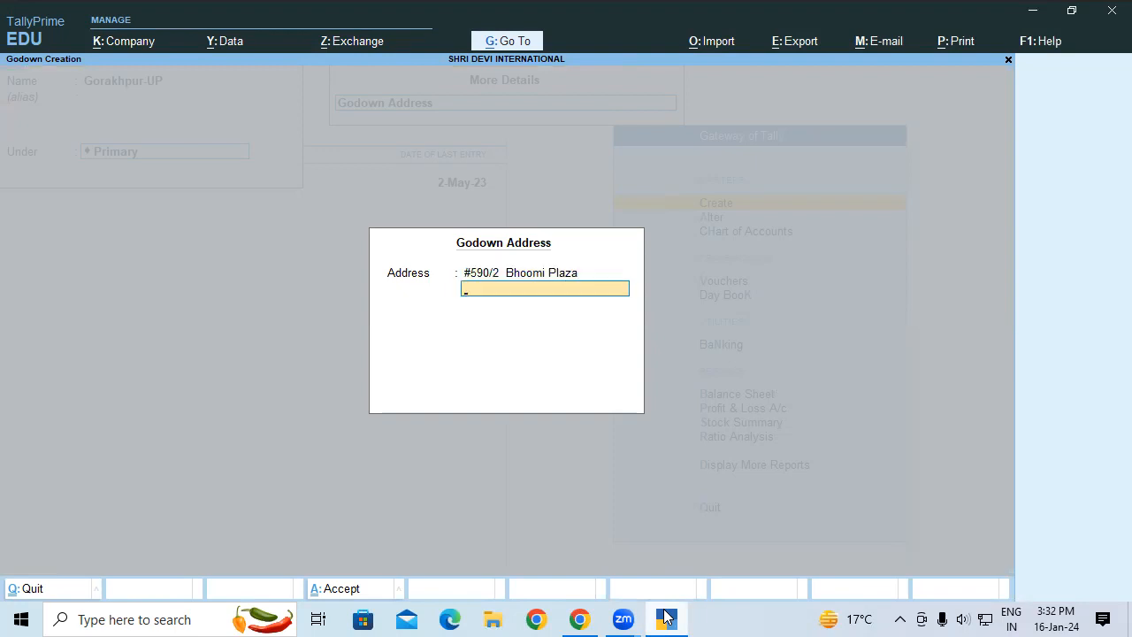
- Enter the city as the second address line and complete the godown's address and grouping under Primary
{"action": "type", "text": "Gorakhpur"}
{"action": "key", "text": "Return"}
{"action": "key", "text": "Return"}
{"action": "key", "text": "Return"}
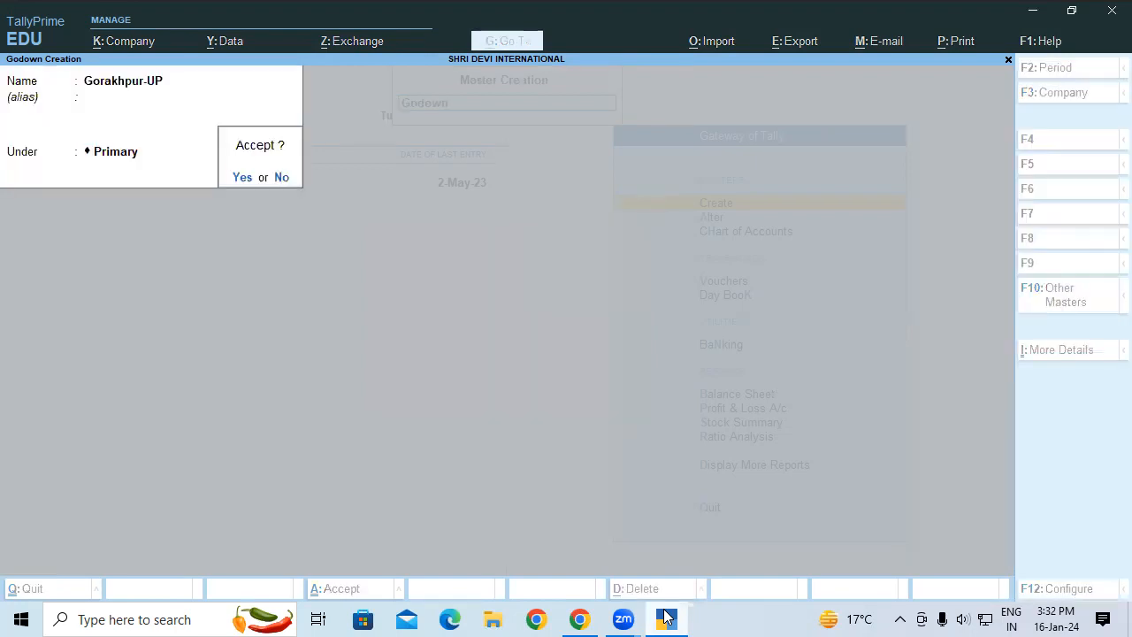
- Save the Gorakhpur-UP godown and close the master creation screens
{"action": "key", "text": "Return"}
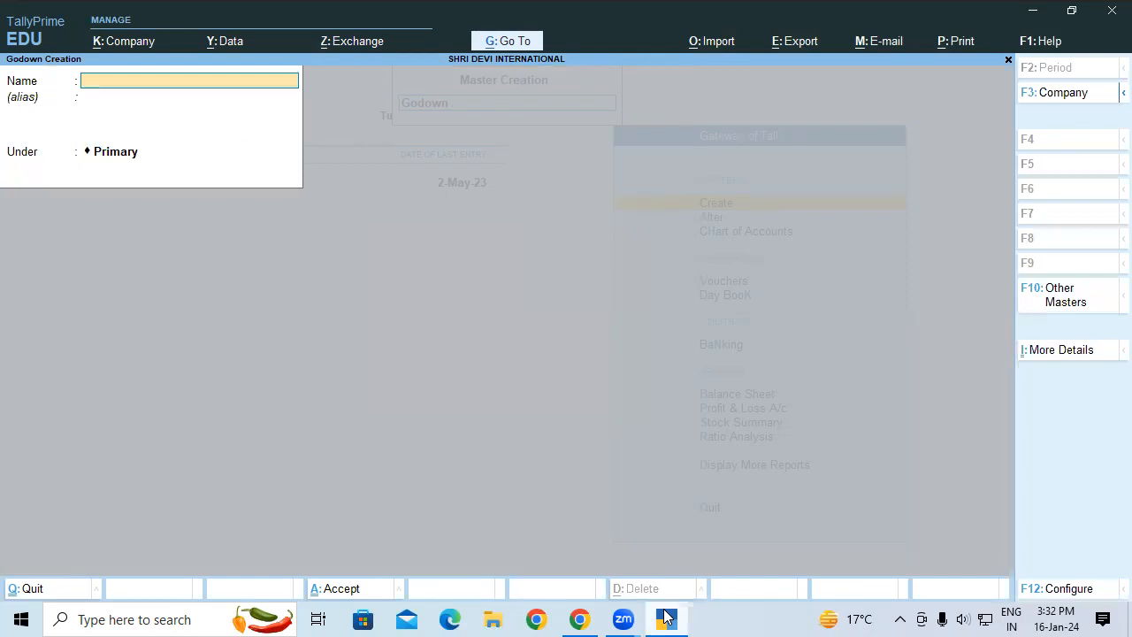
{"action": "key", "text": "Escape"}
{"action": "key", "text": "Return"}
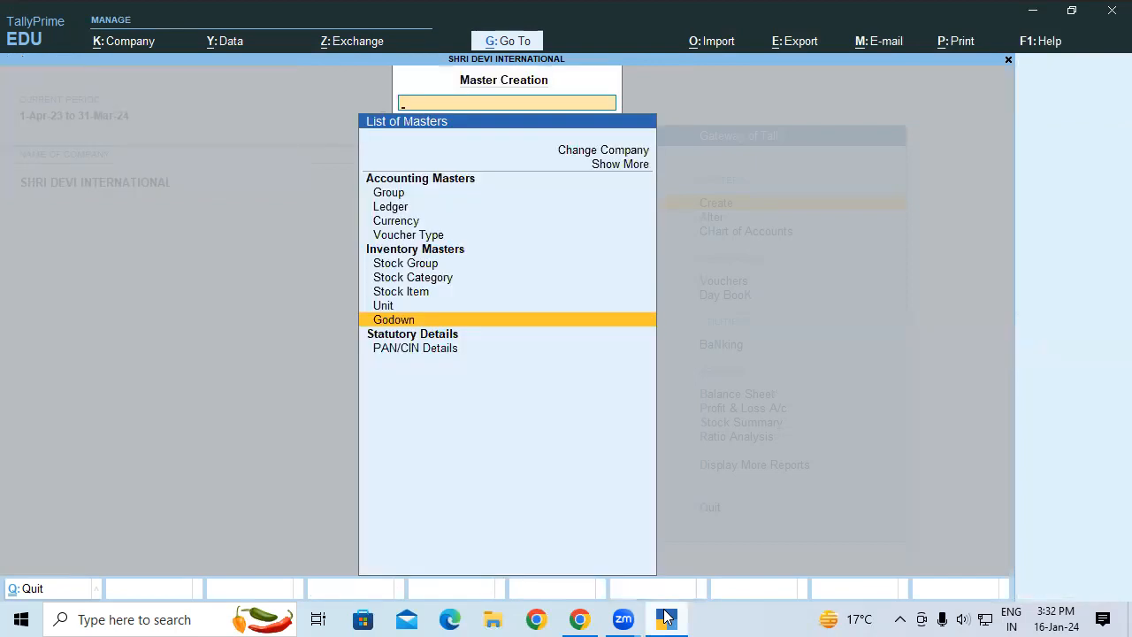
{"action": "key", "text": "Escape"}
- Check the stock journal instructions in the browser document, switch back to TallyPrime and open a new Stock Journal voucher
{"action": "left_click", "coordinate": [580, 619]}
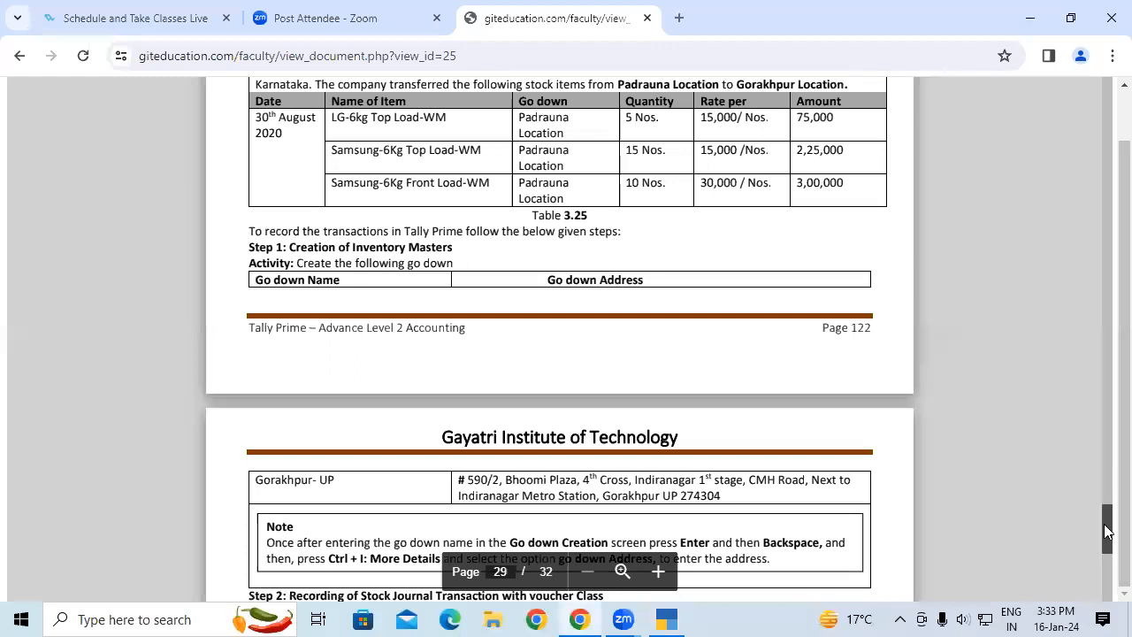
{"action": "scroll", "coordinate": [1107, 534], "scroll_direction": "down", "scroll_amount": 3}
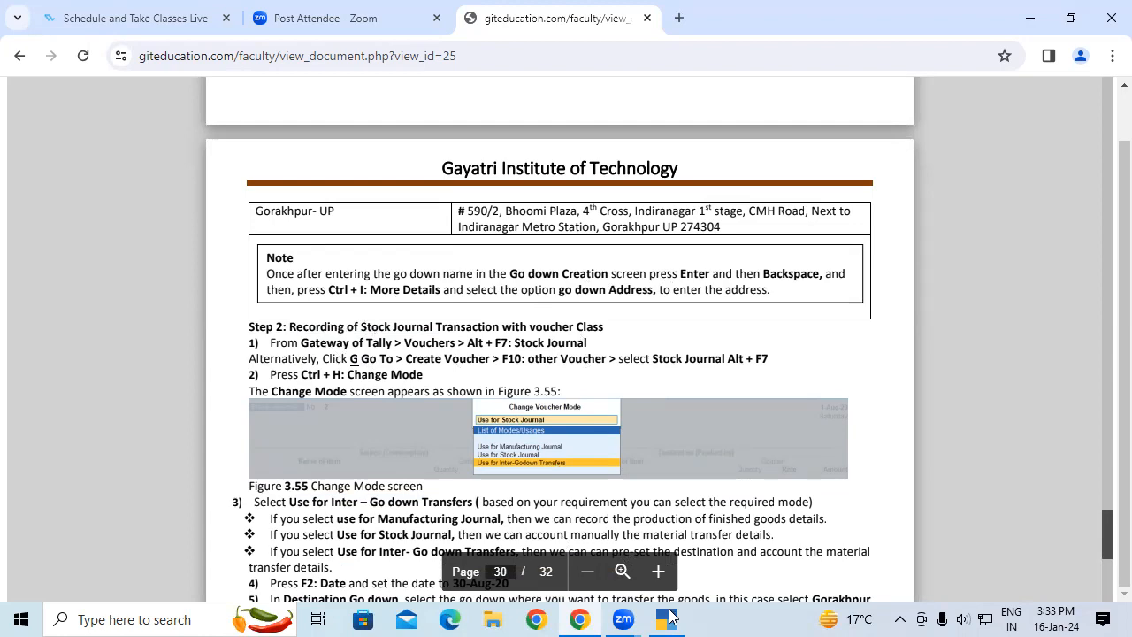
{"action": "key", "text": "alt+Tab"}
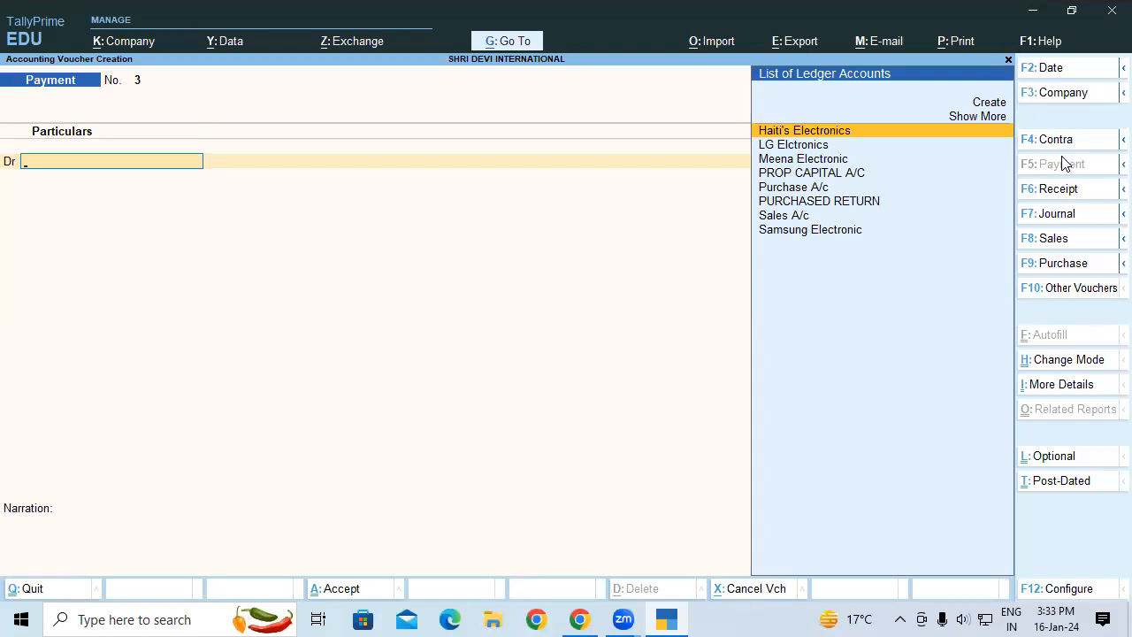
{"action": "left_click", "coordinate": [1033, 294]}
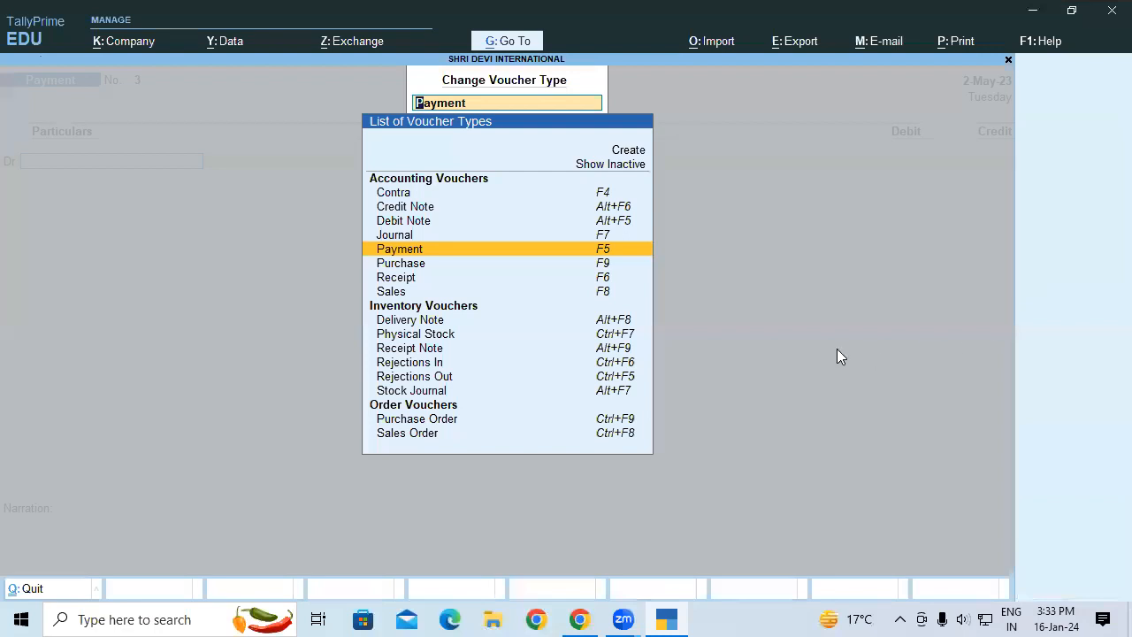
{"action": "left_click", "coordinate": [616, 393]}
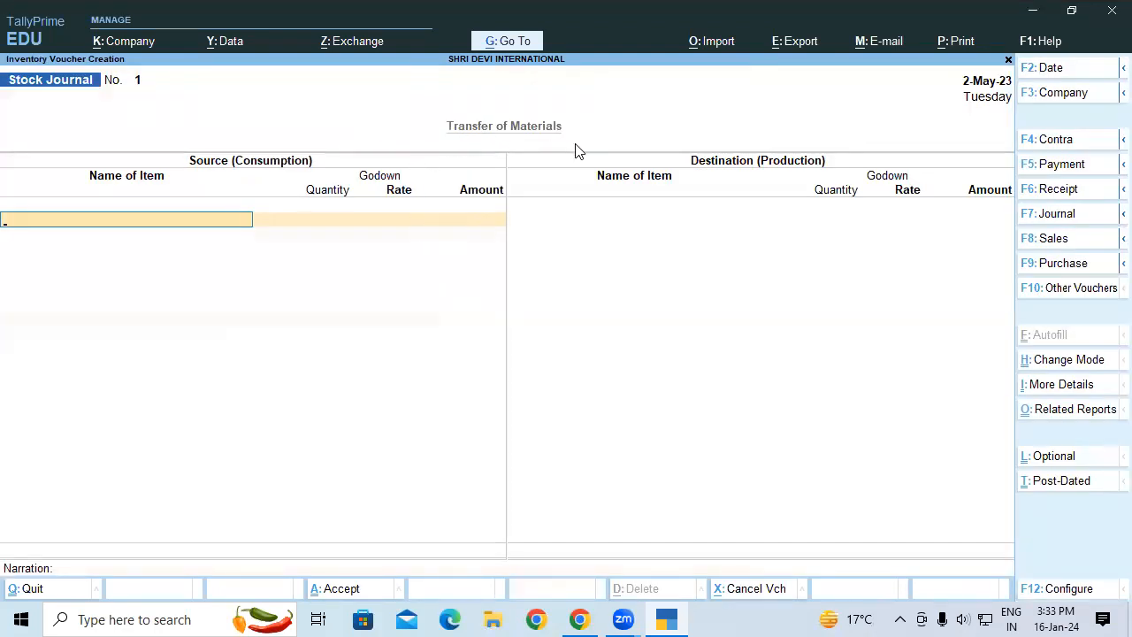
{"action": "left_click", "coordinate": [669, 617]}
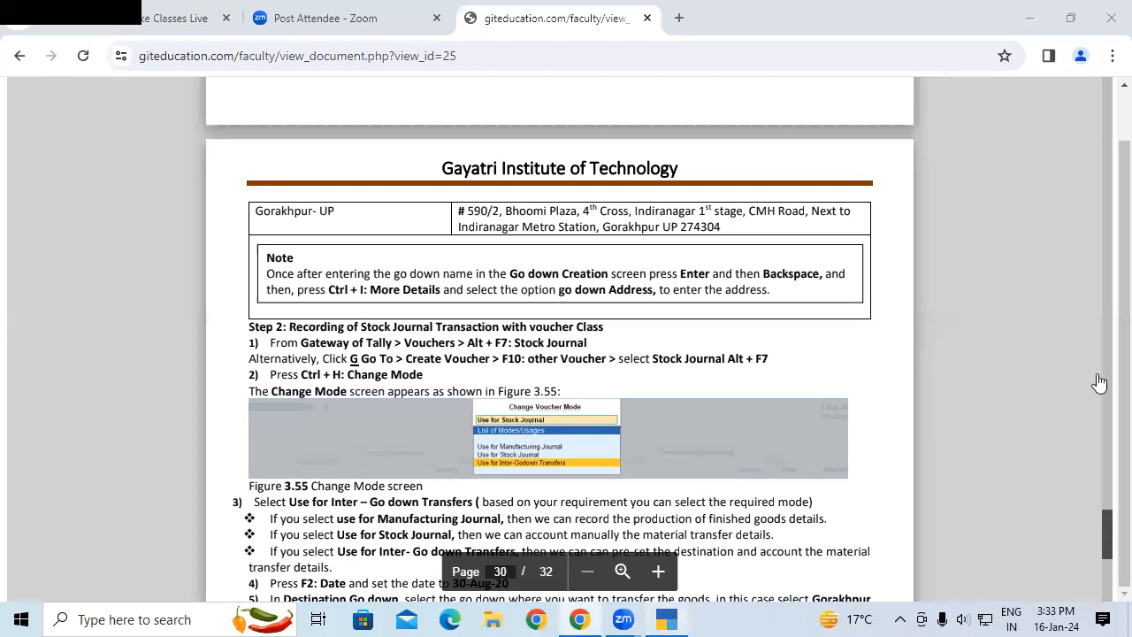
{"action": "key", "text": "alt+Tab"}
{"action": "left_click", "coordinate": [1067, 363]}
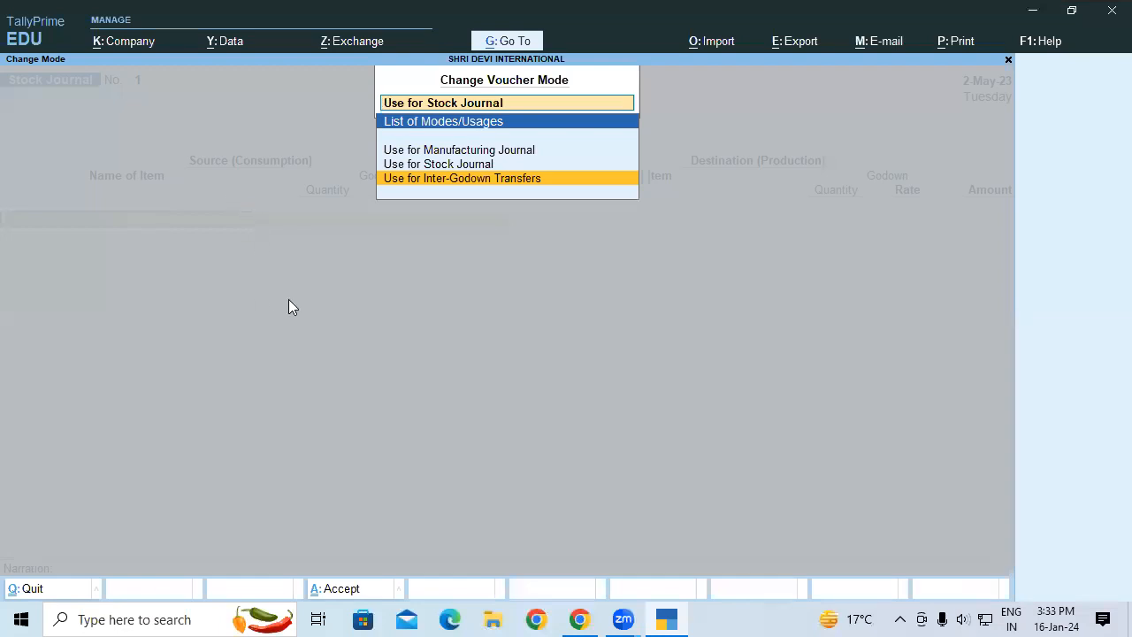
{"action": "key", "text": "Escape"}
{"action": "key", "text": "Escape"}
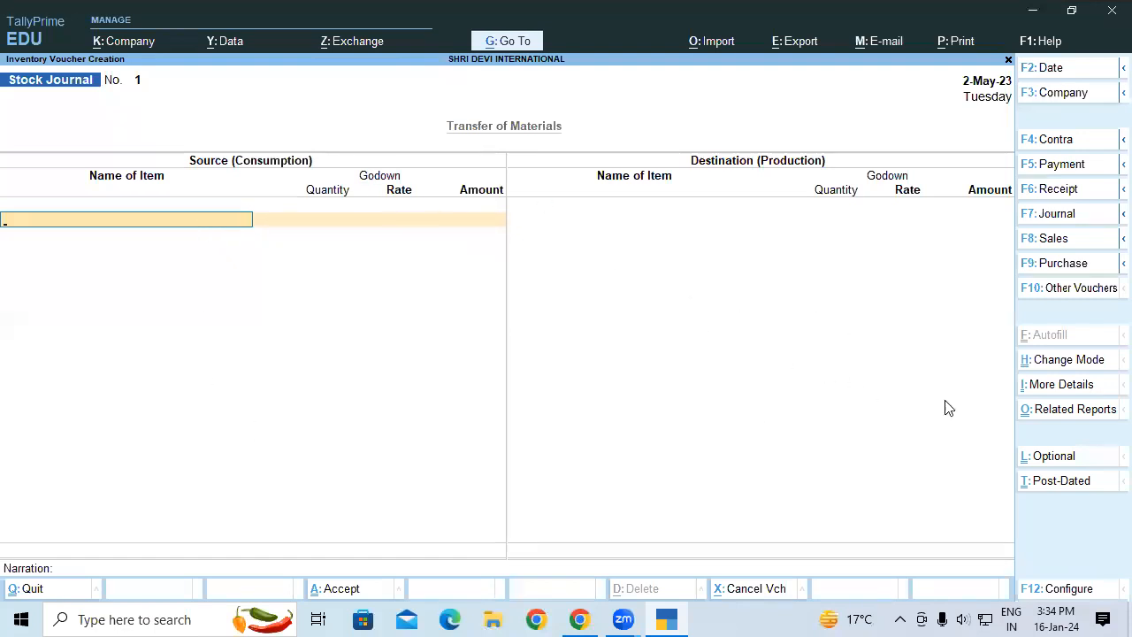
- Change the voucher mode to Use for Inter-Godown Transfers and set Gorakhpur-UP as the destination godown
{"action": "left_click", "coordinate": [1031, 359]}
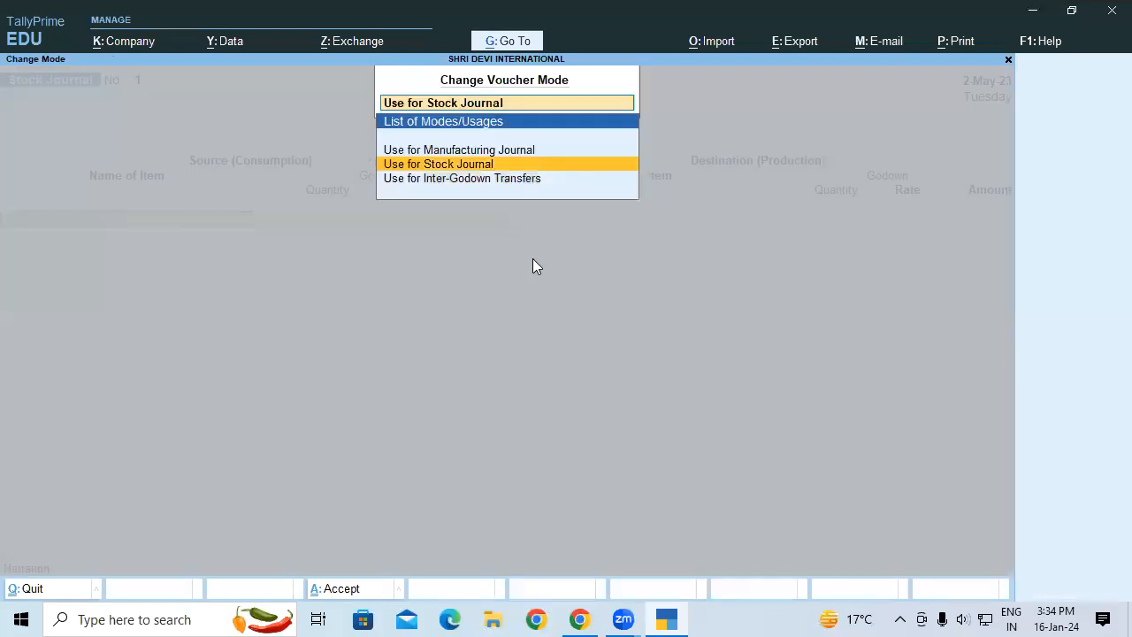
{"action": "left_click", "coordinate": [480, 181]}
{"action": "type", "text": "G"}
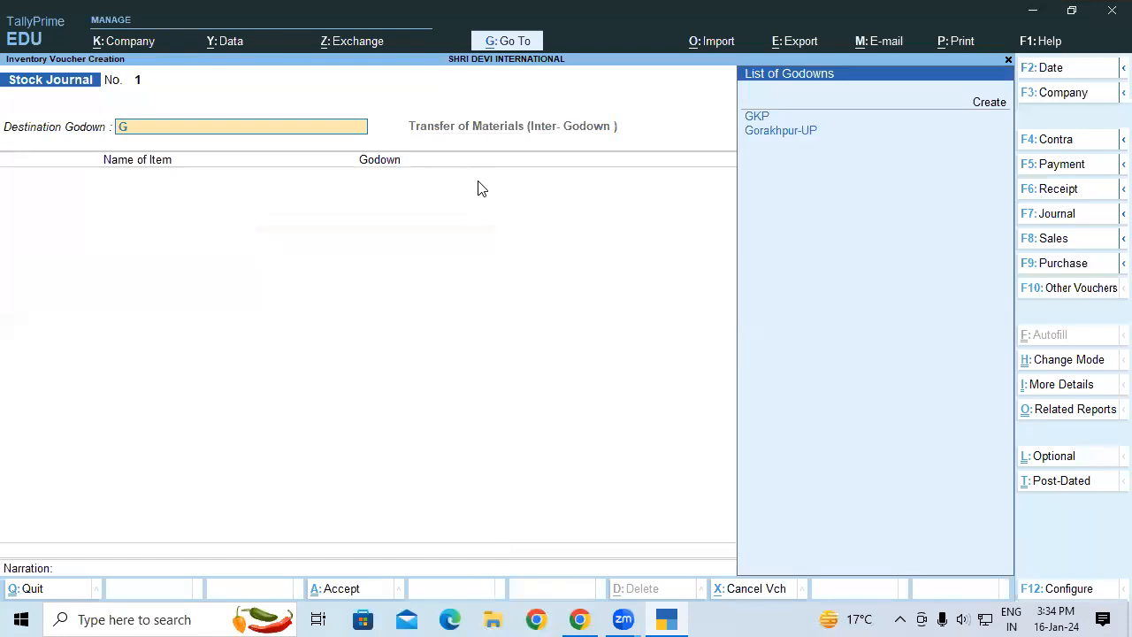
{"action": "type", "text": "o"}
{"action": "key", "text": "Return"}
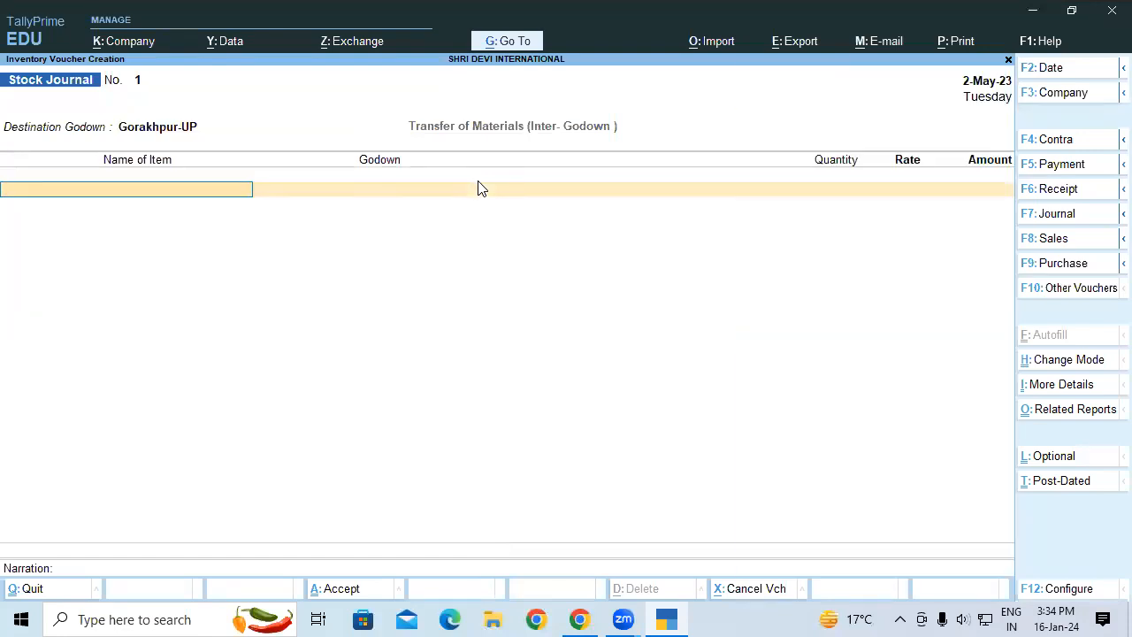
- Look up the transfer items in the browser document's table and choose Lg 6 Kg Top Load WM as the voucher's first item
{"action": "left_click", "coordinate": [671, 617]}
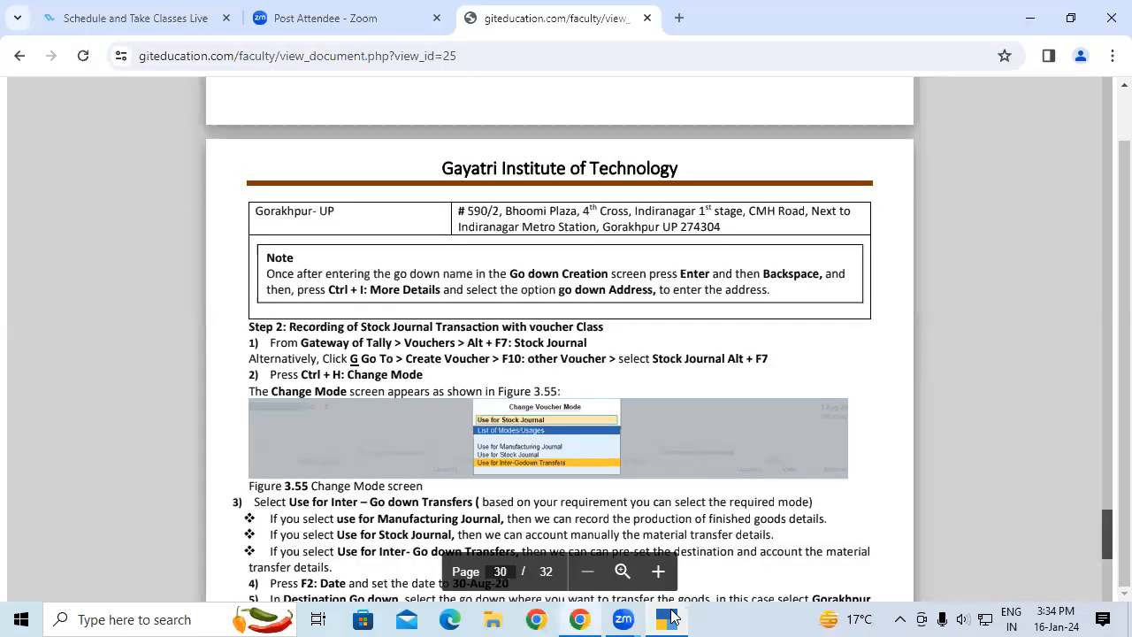
{"action": "scroll", "coordinate": [1106, 519], "scroll_direction": "up", "scroll_amount": 5}
{"action": "scroll", "coordinate": [1107, 522], "scroll_direction": "up", "scroll_amount": 3}
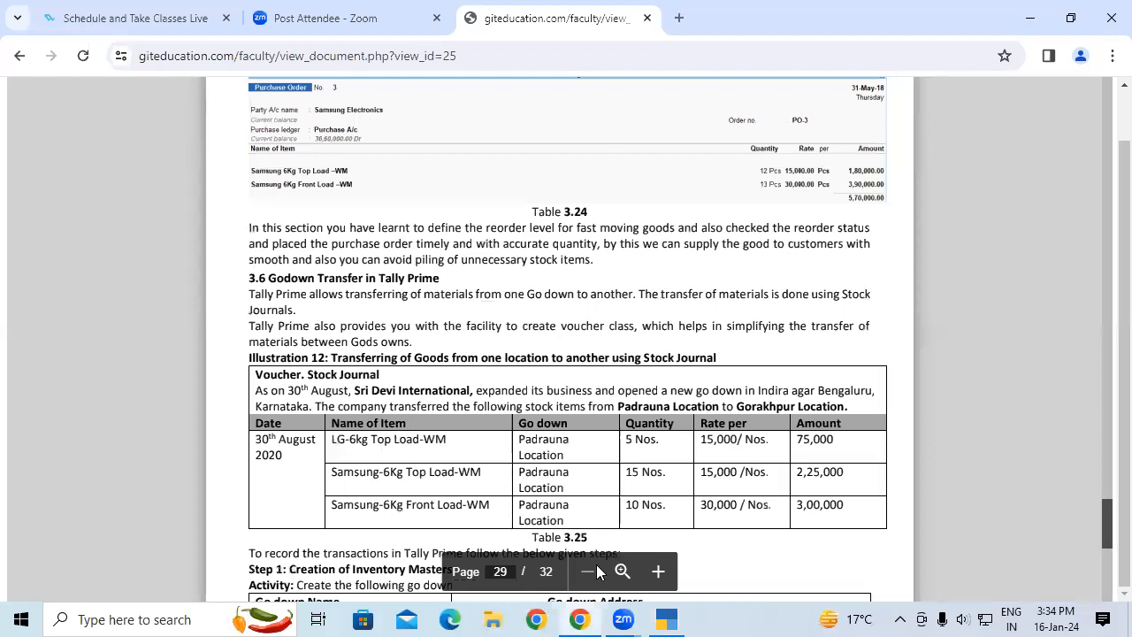
{"action": "left_click", "coordinate": [669, 617]}
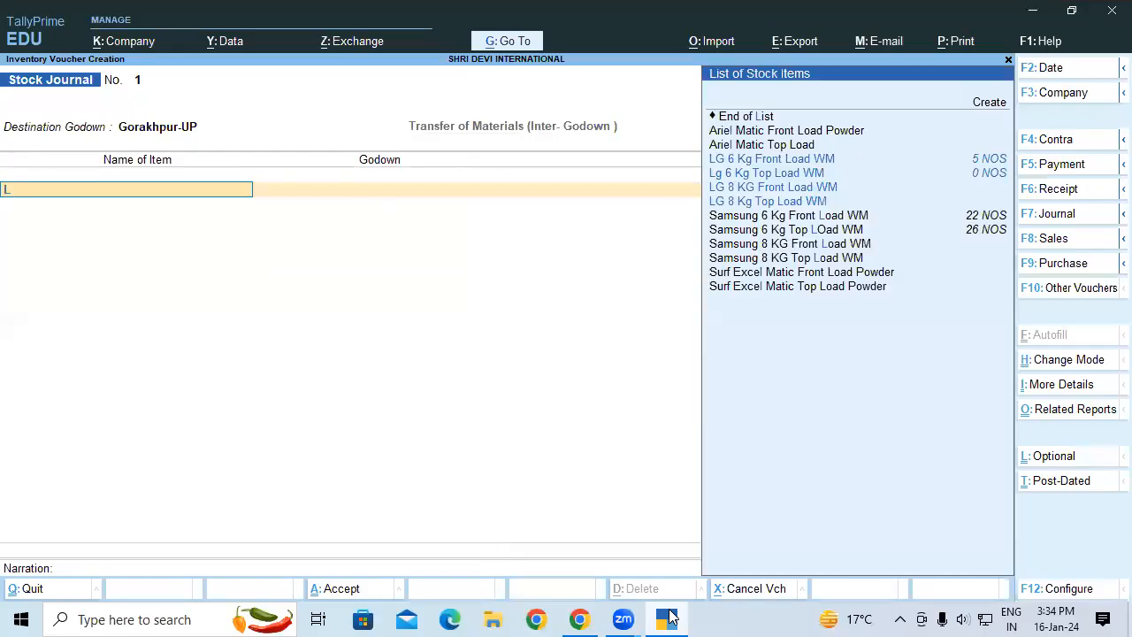
{"action": "type", "text": "Lg"}
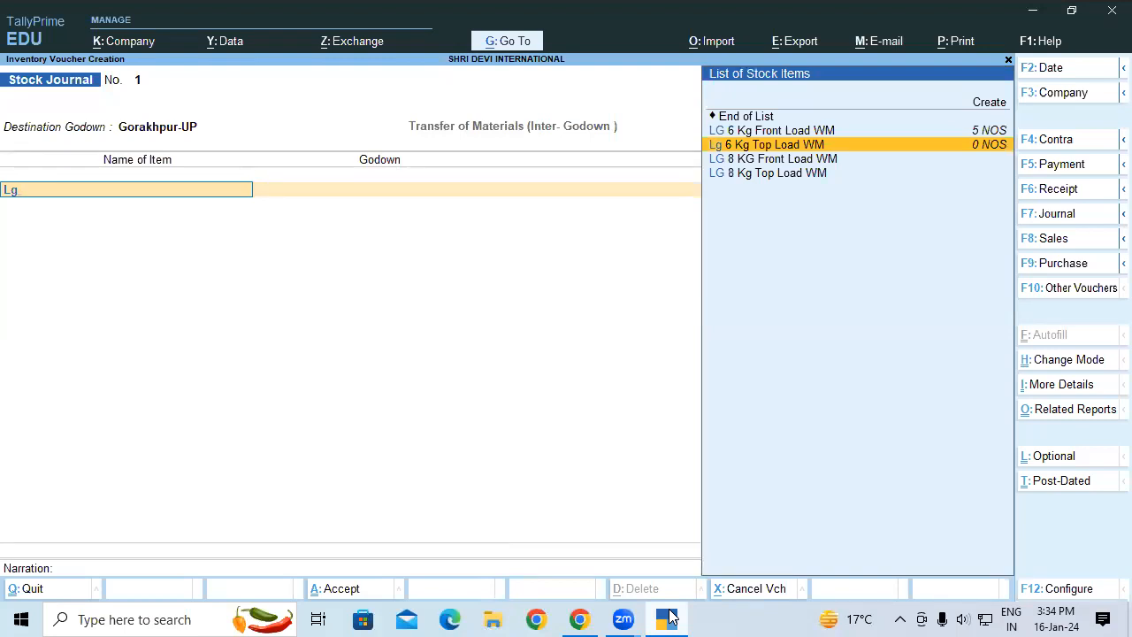
{"action": "key", "text": "Return"}
{"action": "key", "text": "Return"}
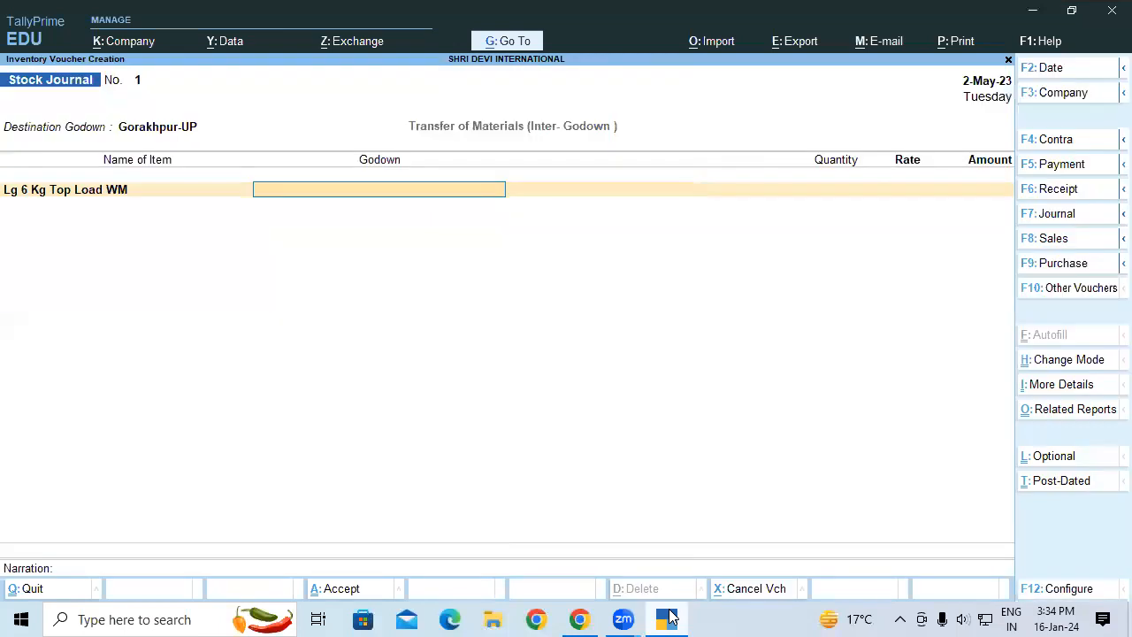
- Set the Lg 6 Kg Top Load WM line to 5 NOS from the Padrauna godown at 15,000 per NOS
{"action": "type", "text": "P"}
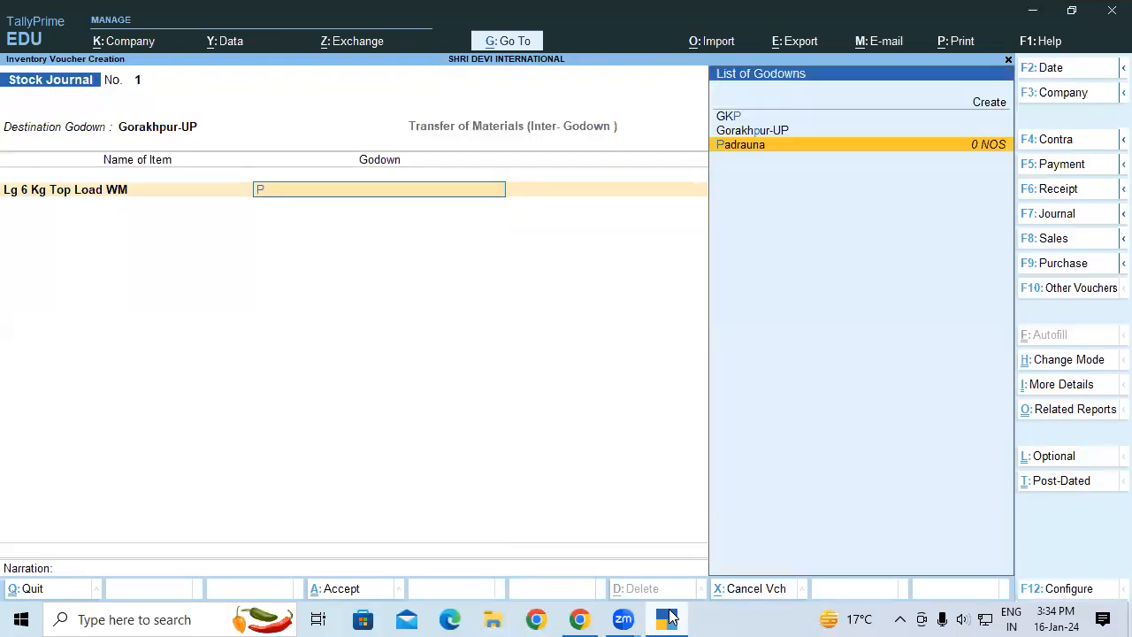
{"action": "key", "text": "Return"}
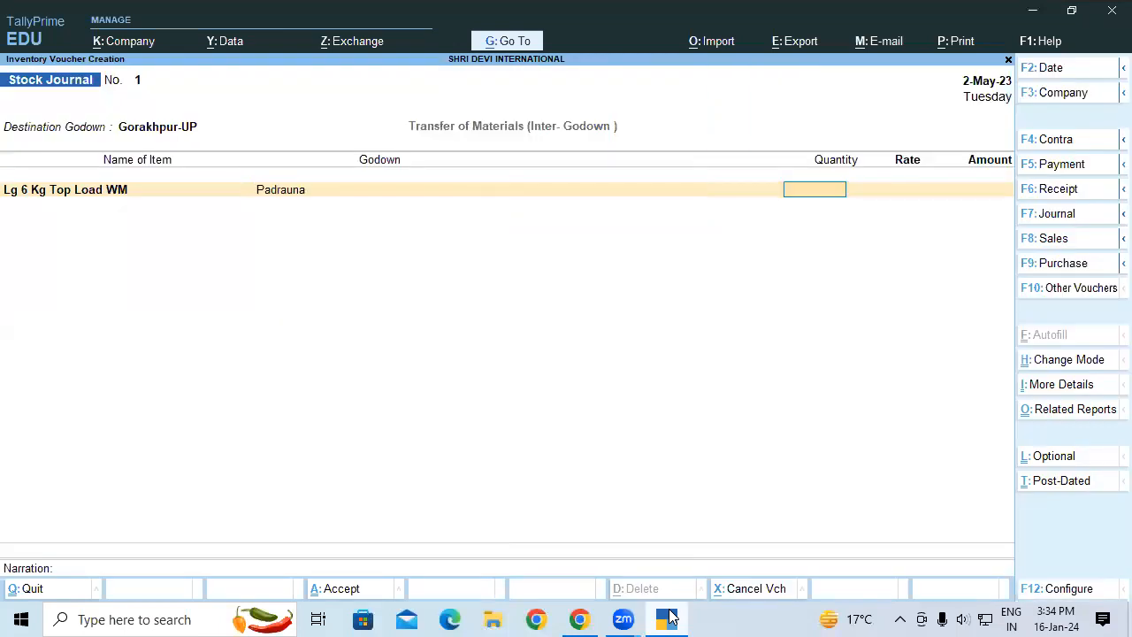
{"action": "type", "text": "5"}
{"action": "key", "text": "Return"}
{"action": "key", "text": "Return"}
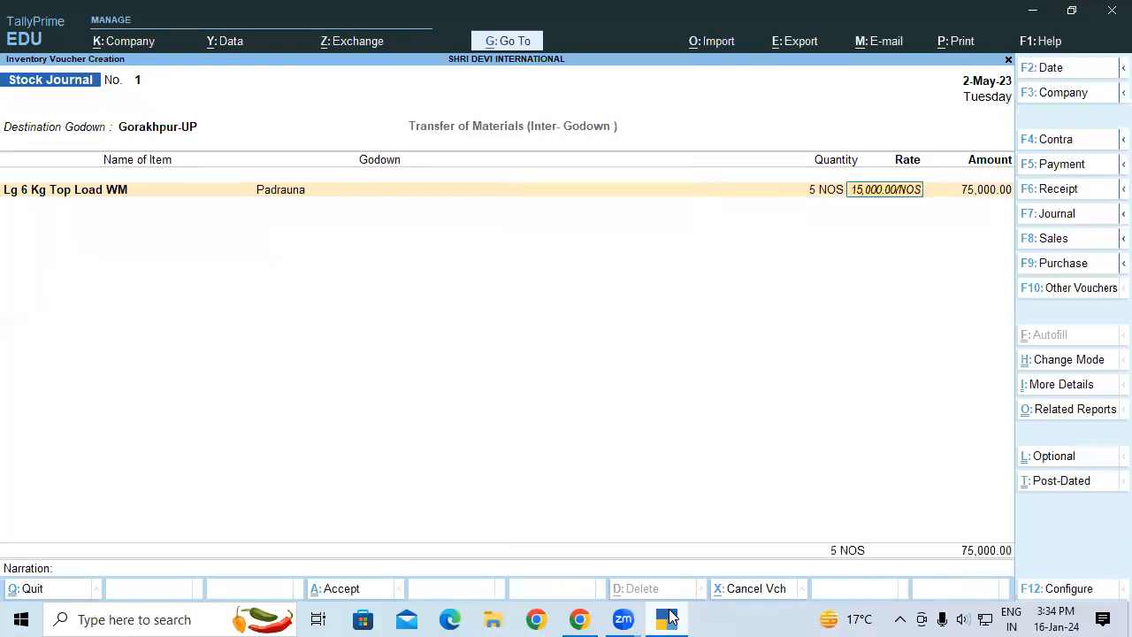
{"action": "key", "text": "Return"}
{"action": "key", "text": "Return"}
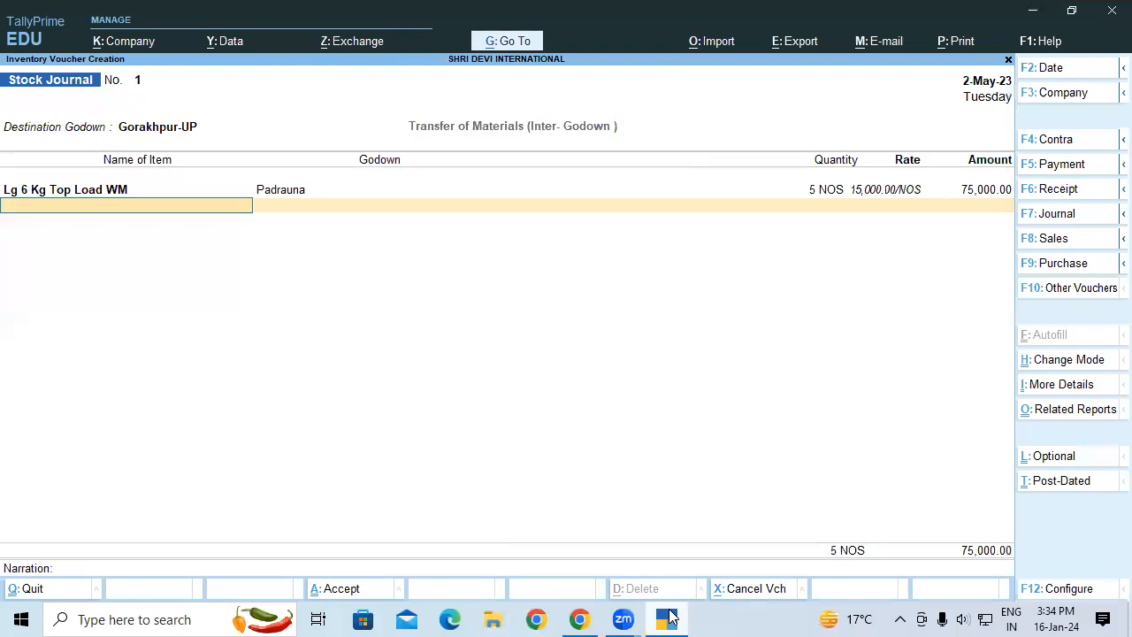
- Add Samsung 6 Kg Top Load WM from the Padrauna godown, with 15 NOS at 15,000 per NOS
{"action": "type", "text": "Sa"}
{"action": "key", "text": "Down"}
{"action": "key", "text": "Down"}
{"action": "key", "text": "Return"}
{"action": "key", "text": "Return"}
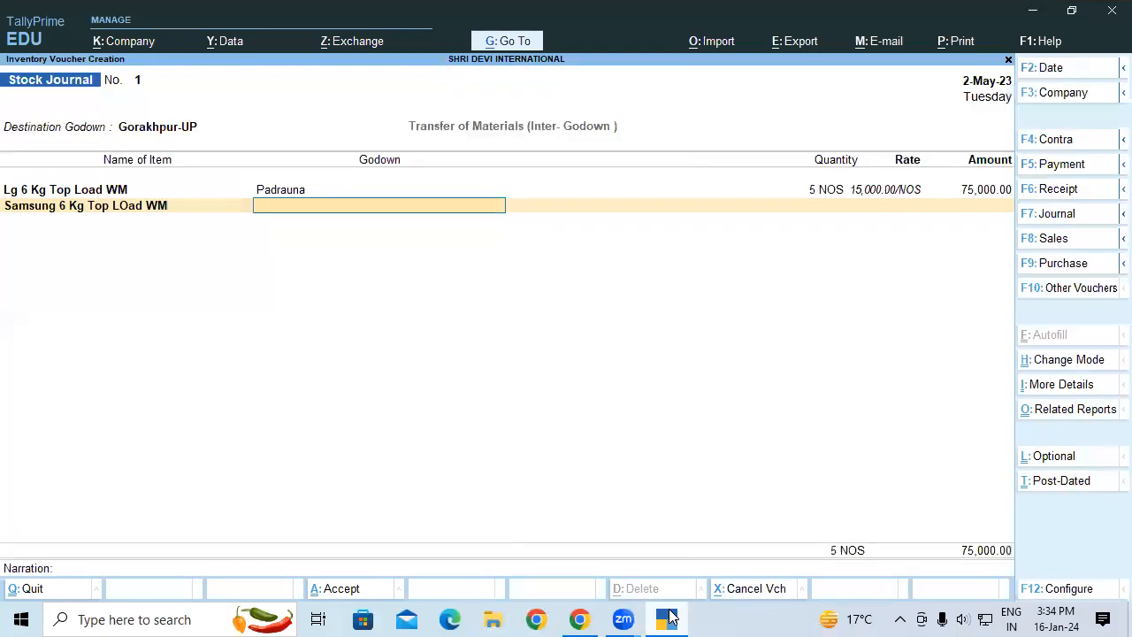
{"action": "key", "text": "Return"}
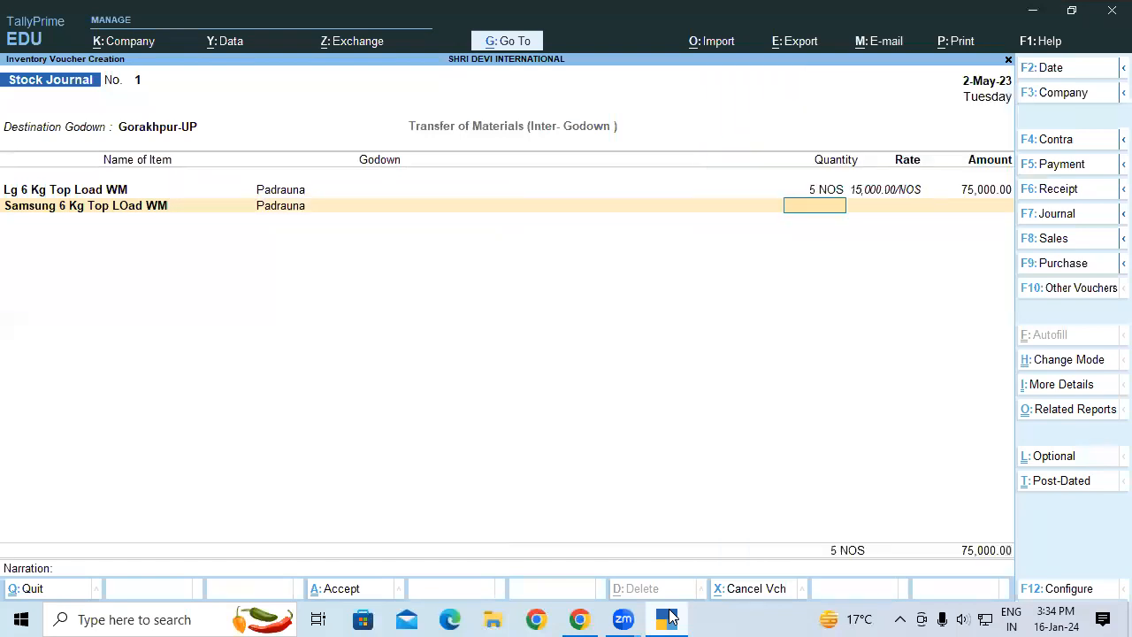
{"action": "type", "text": "15"}
{"action": "key", "text": "Return"}
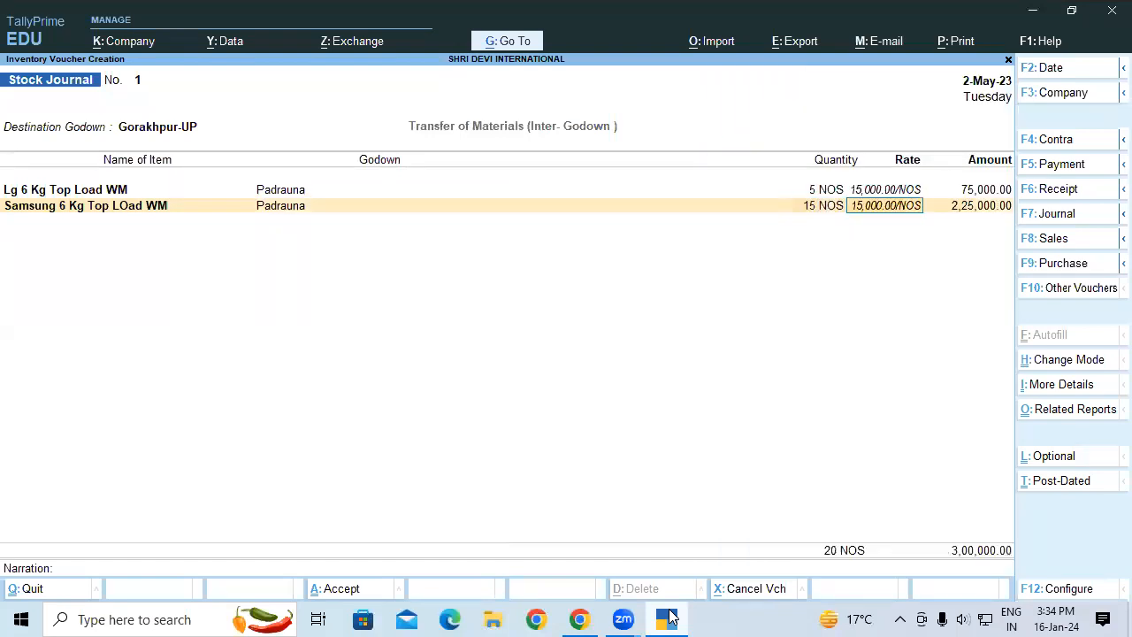
{"action": "key", "text": "Return"}
{"action": "key", "text": "Return"}
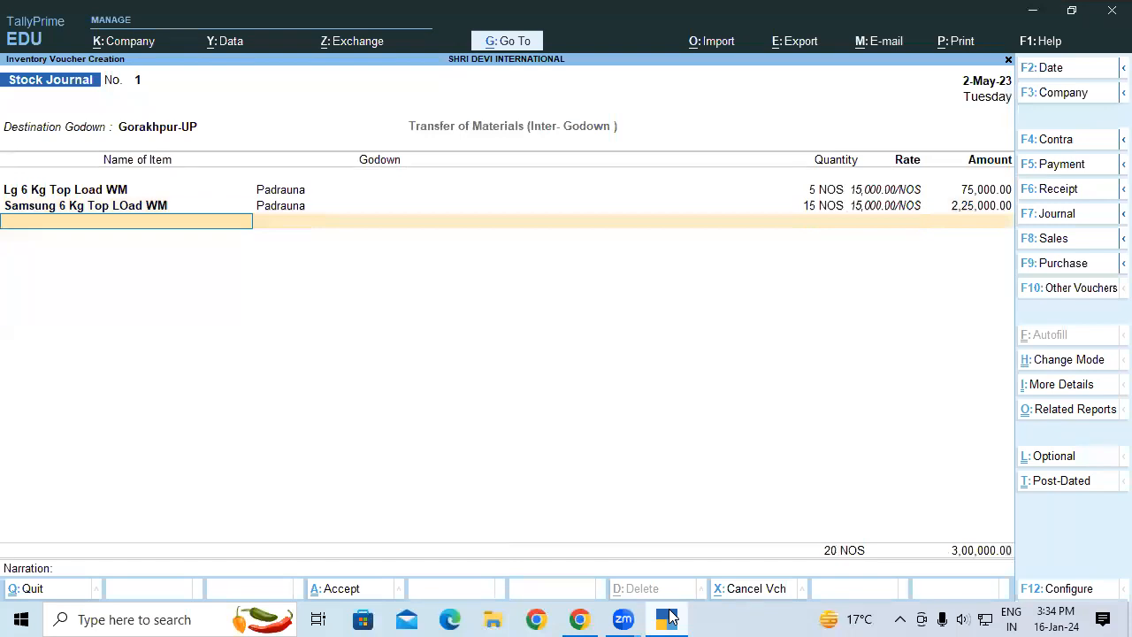
- Add Samsung 6 Kg Front Load WM from the Padrauna godown, with 10 NOS at 30,000 per NOS
{"action": "type", "text": "Sa"}
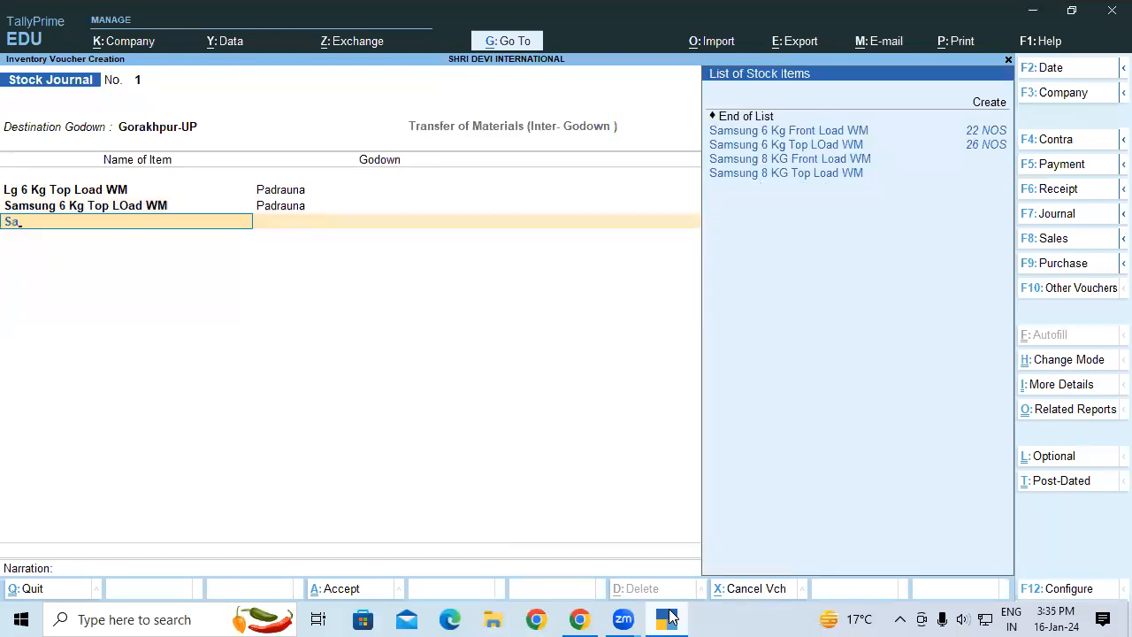
{"action": "key", "text": "Return"}
{"action": "key", "text": "Return"}
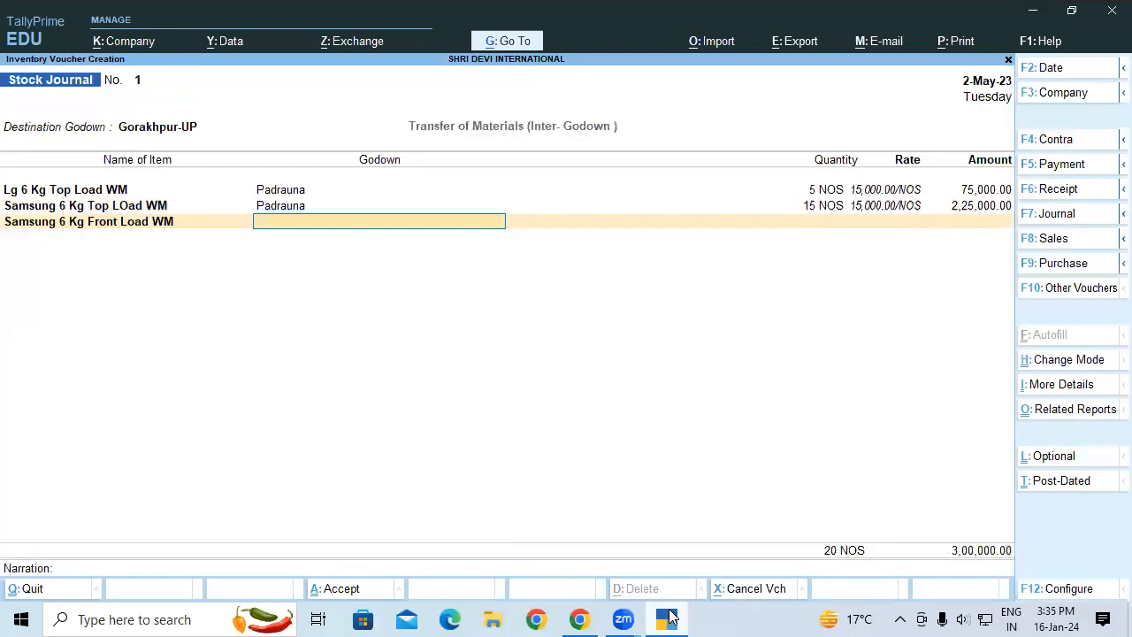
{"action": "type", "text": "P"}
{"action": "key", "text": "Return"}
{"action": "type", "text": "10"}
{"action": "key", "text": "Return"}
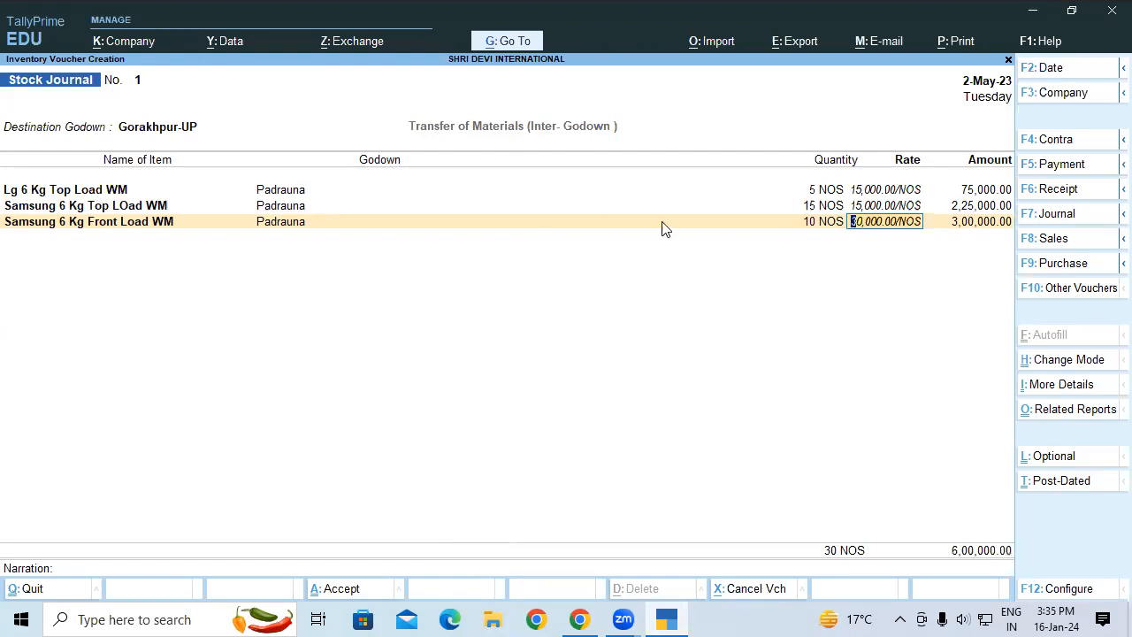
{"action": "key", "text": "Return"}
{"action": "key", "text": "Return"}
- End the item list, leave the narration blank and save the inter-godown stock journal voucher
{"action": "key", "text": "Return"}
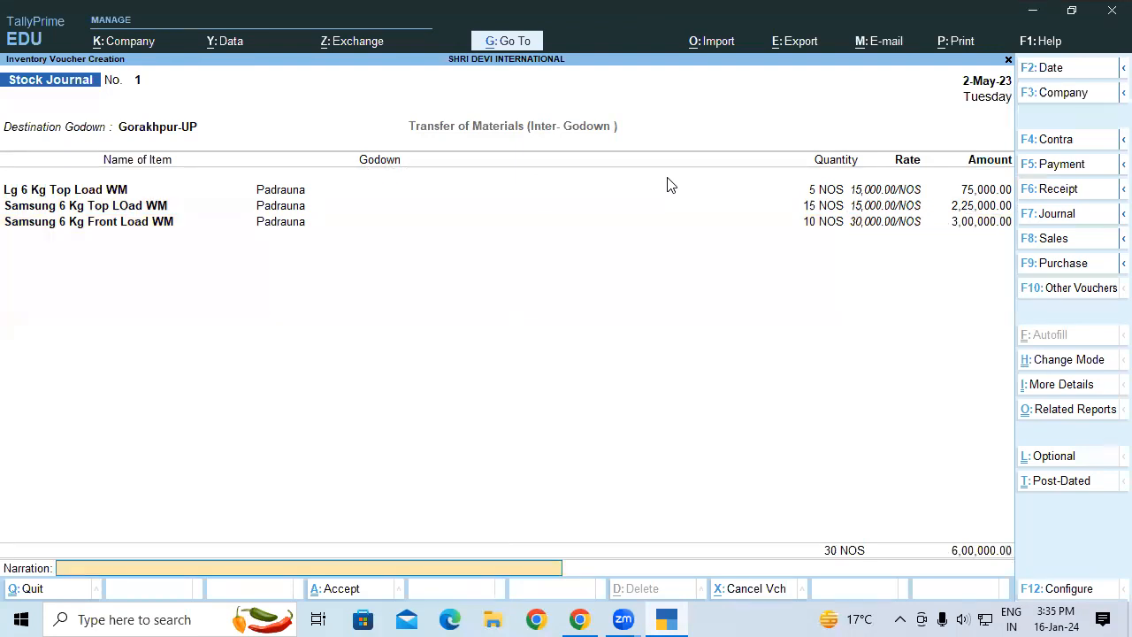
{"action": "key", "text": "Return"}
{"action": "key", "text": "Return"}
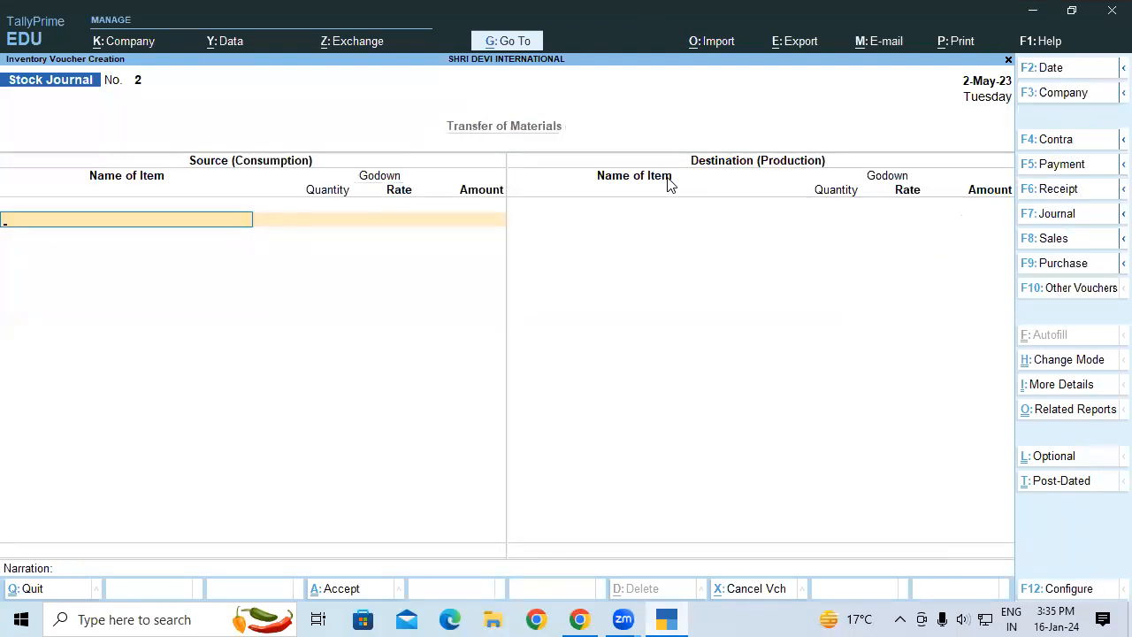
- Enter Samsung 6 Kg Front Load WM as a source item in the new stock journal, 10 NOS from Padrauna at 30,000 per NOS
{"action": "type", "text": "Sa"}
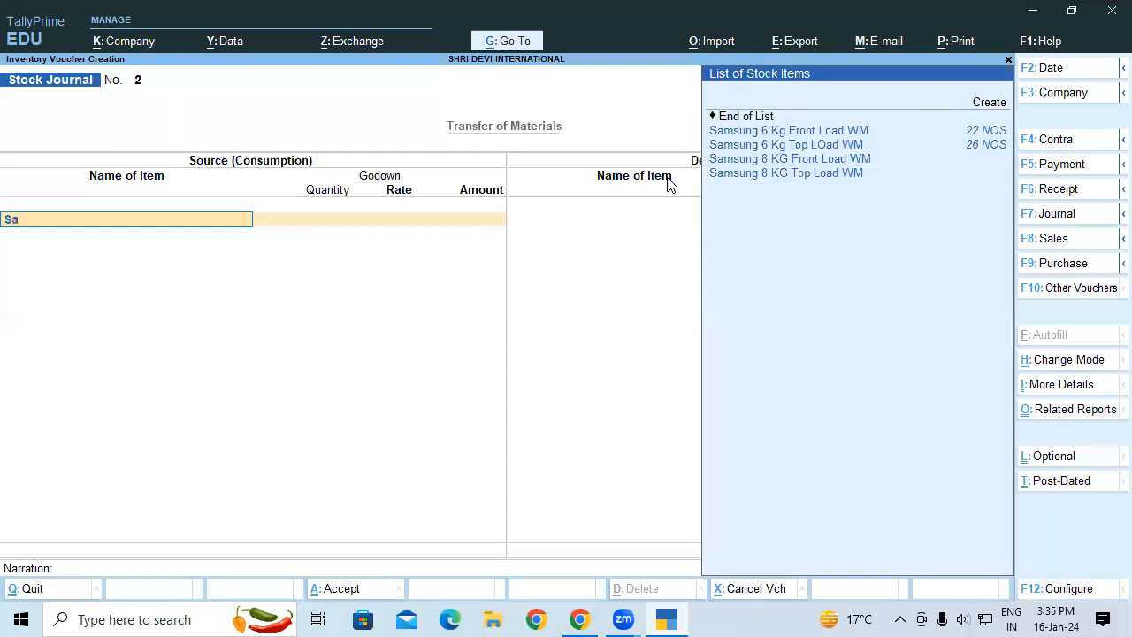
{"action": "key", "text": "Return"}
{"action": "key", "text": "Return"}
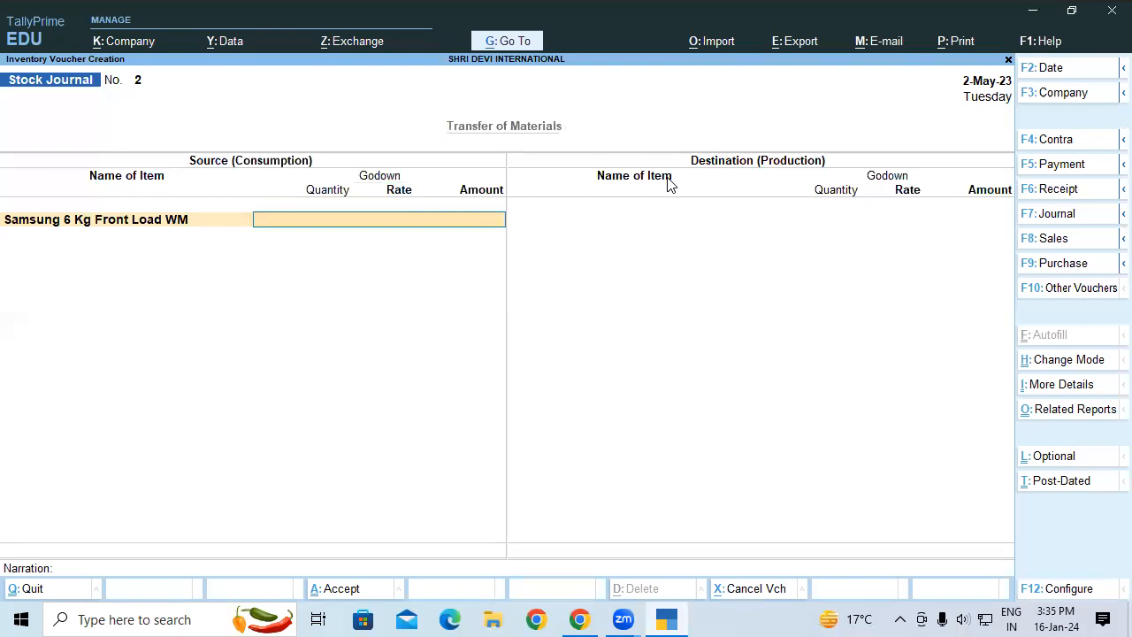
{"action": "type", "text": "P"}
{"action": "key", "text": "Return"}
{"action": "type", "text": "10"}
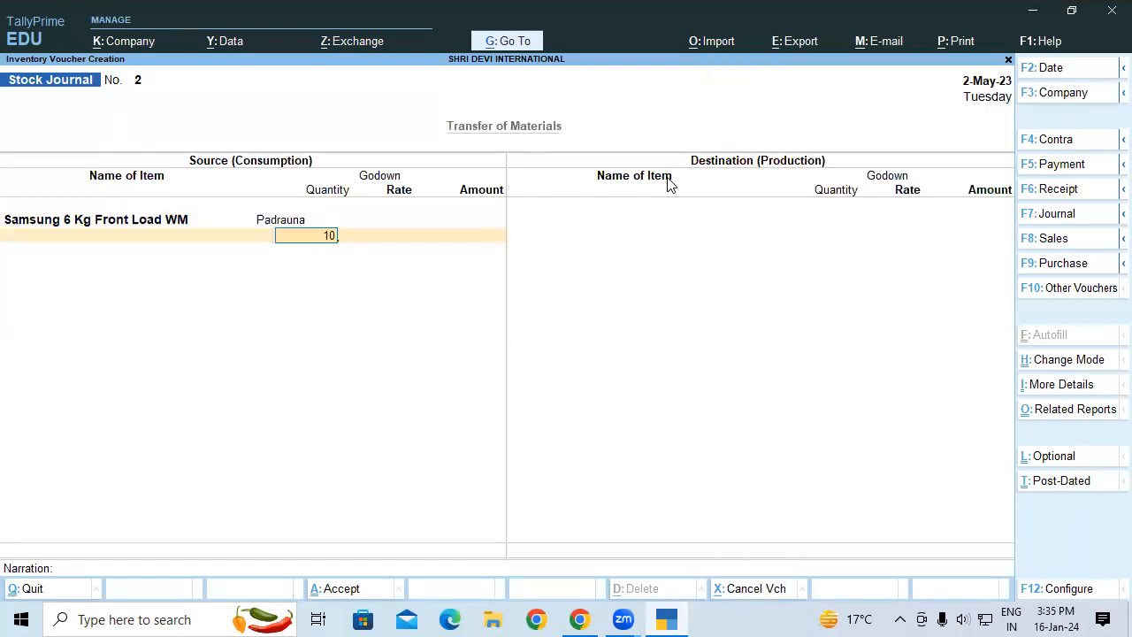
{"action": "key", "text": "Return"}
{"action": "key", "text": "Return"}
{"action": "key", "text": "Return"}
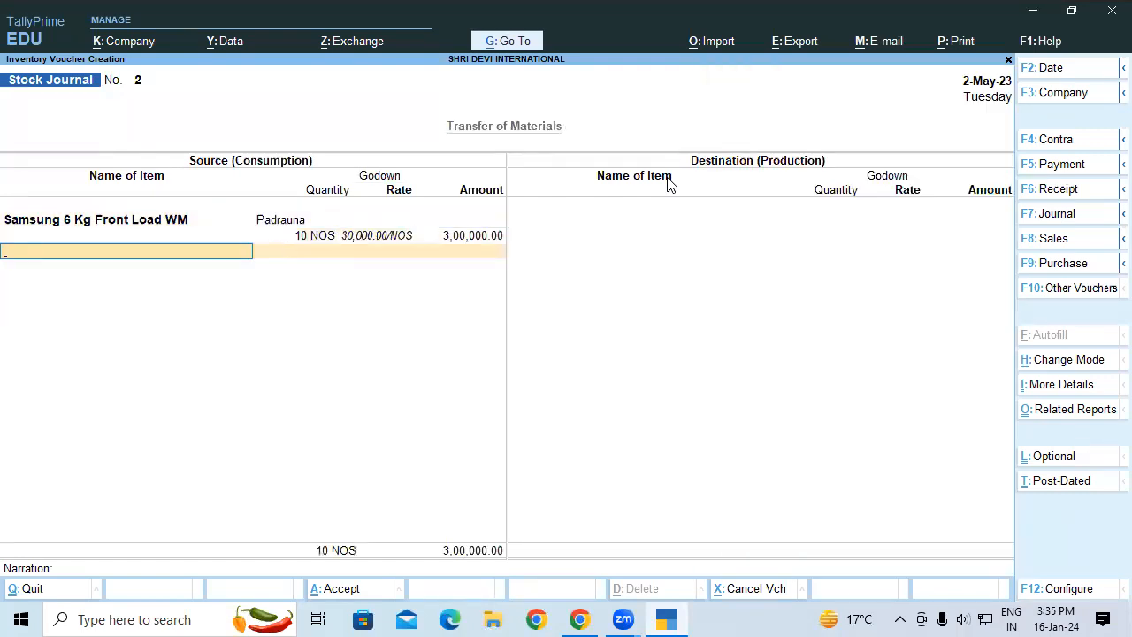
- Add Samsung 6 Kg Top Load WM as a source item from Padrauna, 10 NOS at 15,000 per NOS, and end the source list
{"action": "type", "text": "Sa"}
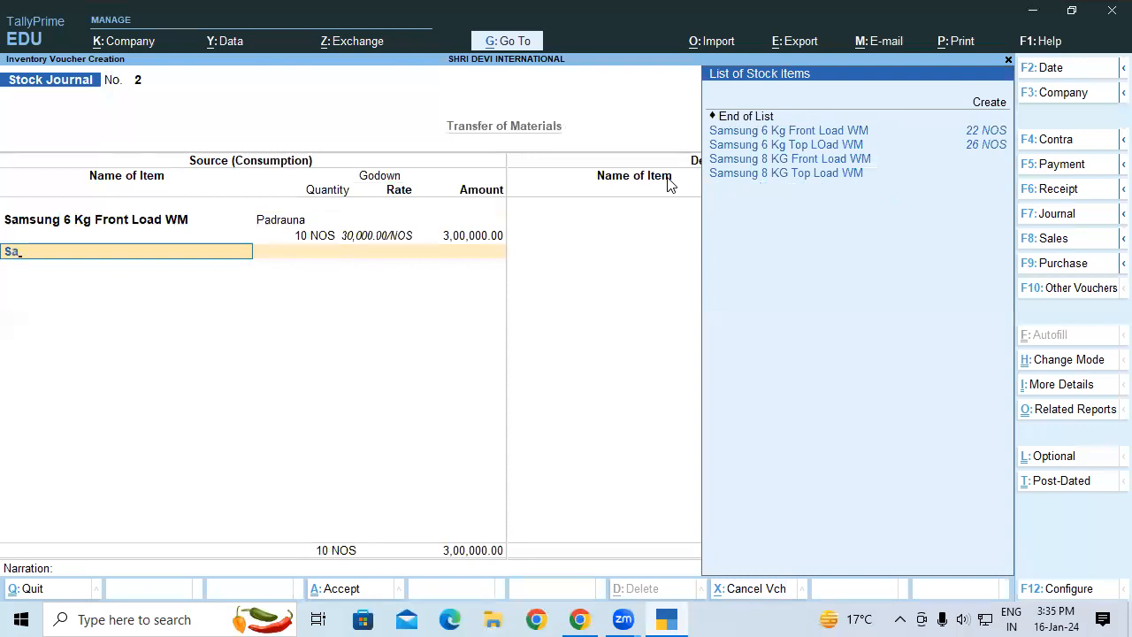
{"action": "key", "text": "Down"}
{"action": "key", "text": "Down"}
{"action": "key", "text": "Return"}
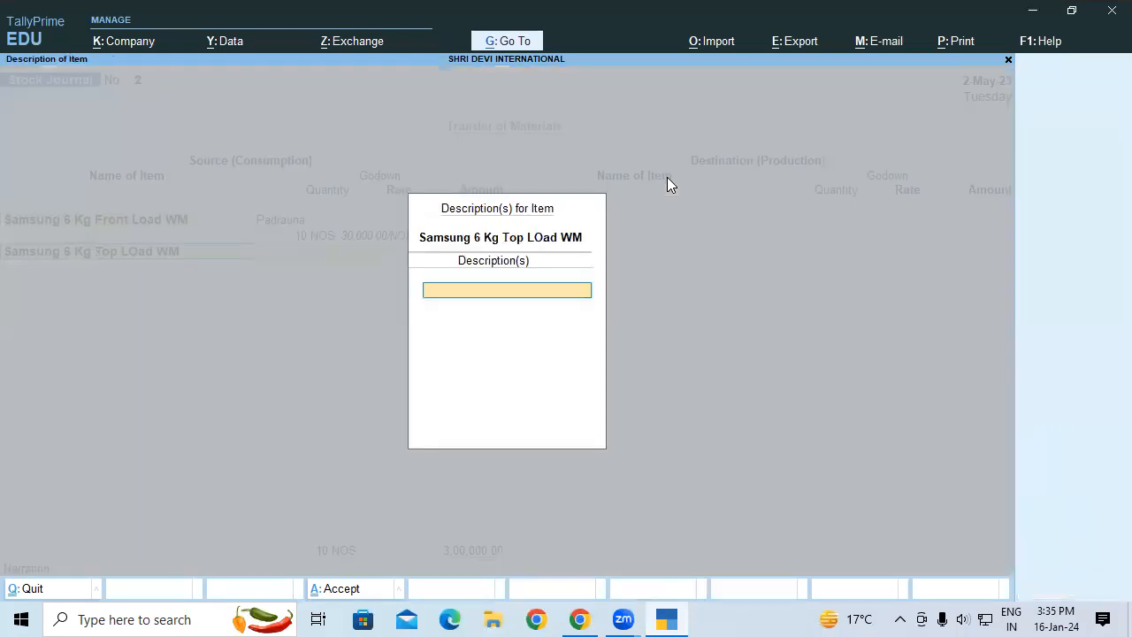
{"action": "key", "text": "Return"}
{"action": "key", "text": "Return"}
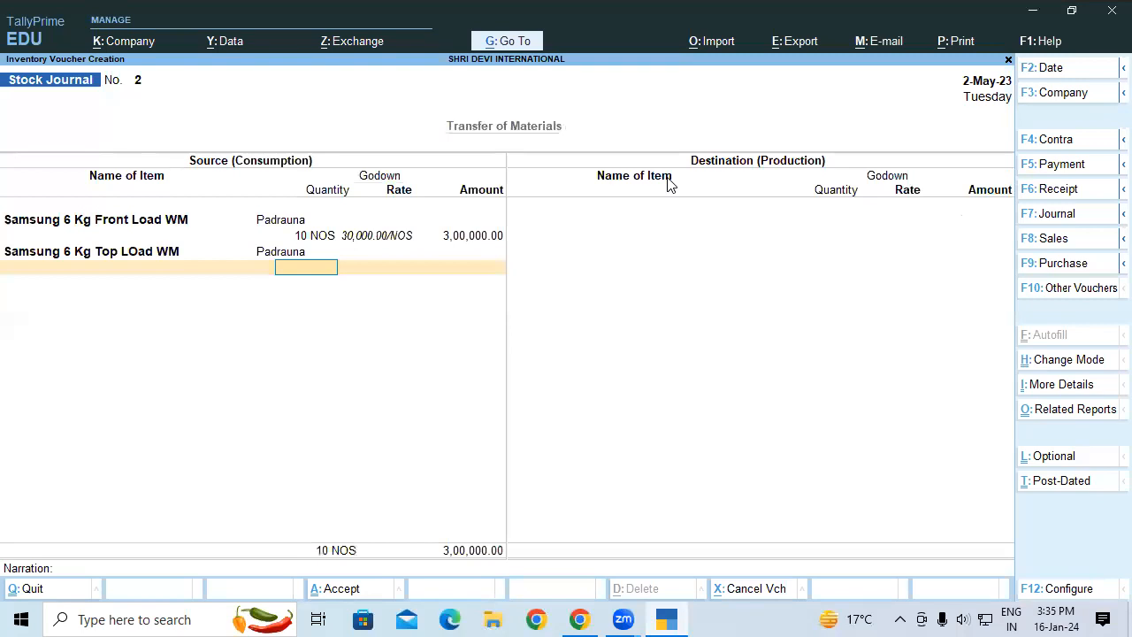
{"action": "type", "text": "10"}
{"action": "key", "text": "Return"}
{"action": "key", "text": "Return"}
{"action": "key", "text": "Return"}
{"action": "key", "text": "Return"}
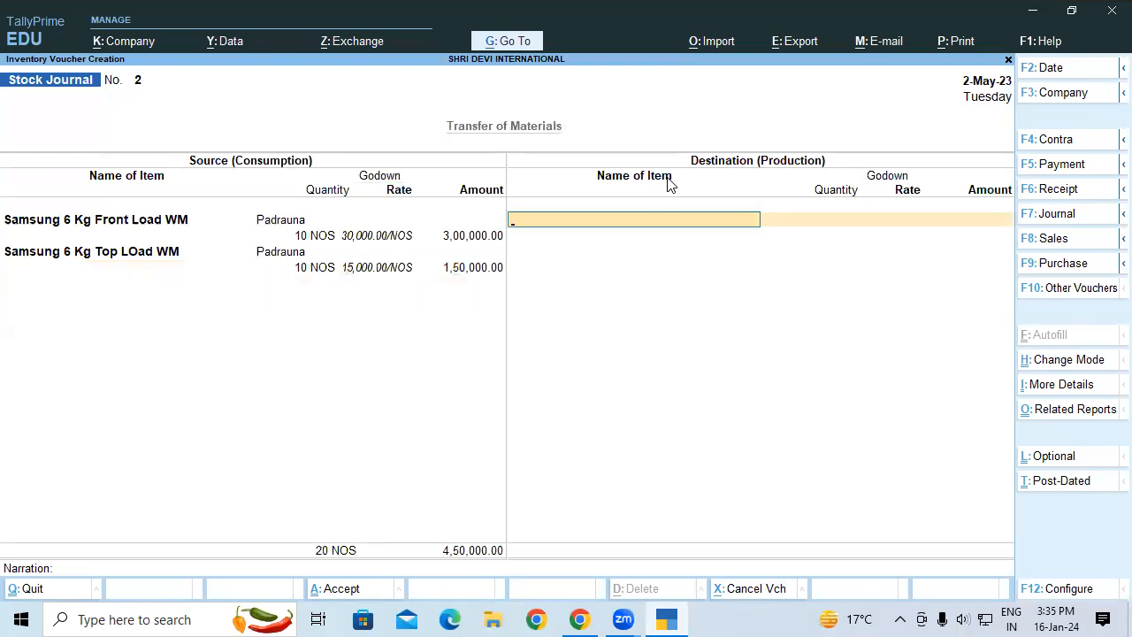
- Enter Samsung 6 Kg Front Load WM as a destination item in the Gorakhpur-UP godown, 10 NOS at 30,000 per NOS
{"action": "type", "text": "Sa"}
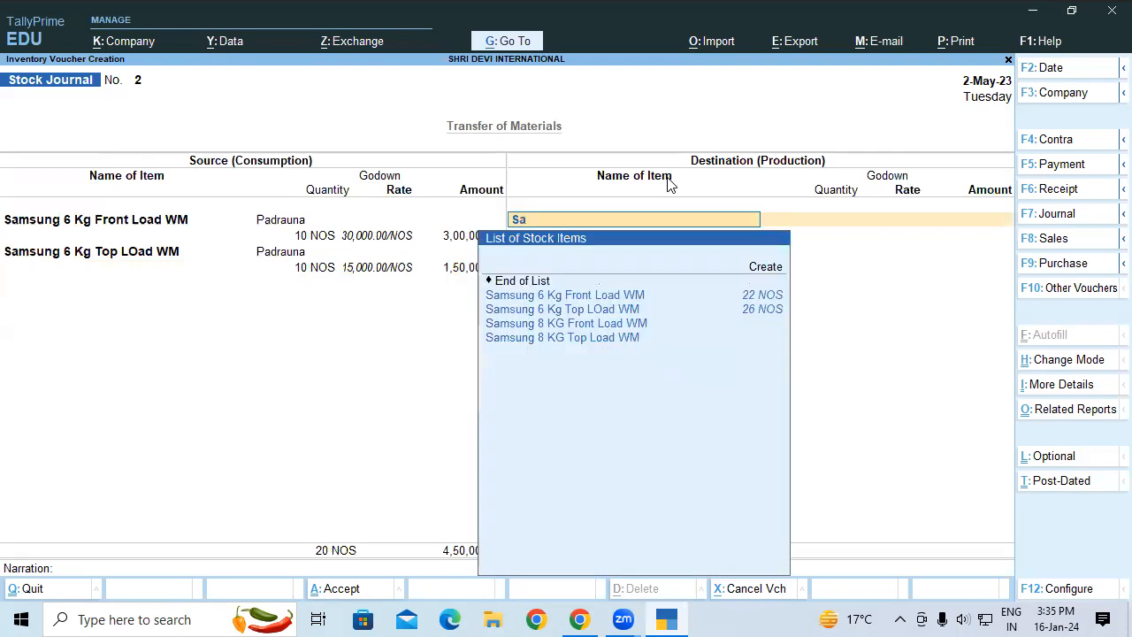
{"action": "key", "text": "Down"}
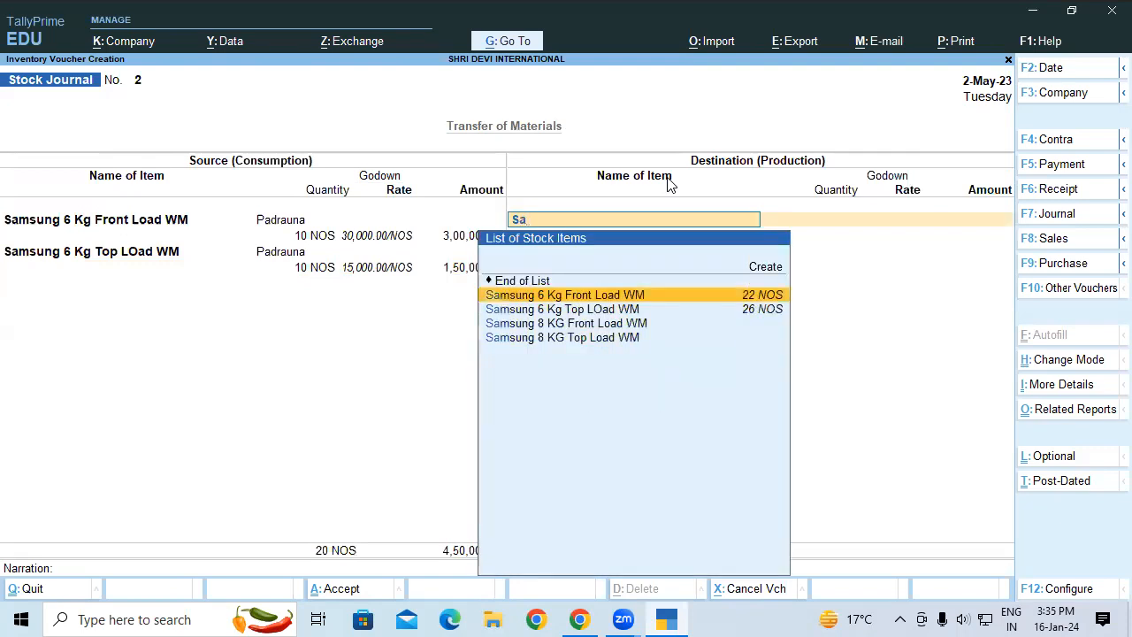
{"action": "key", "text": "Return"}
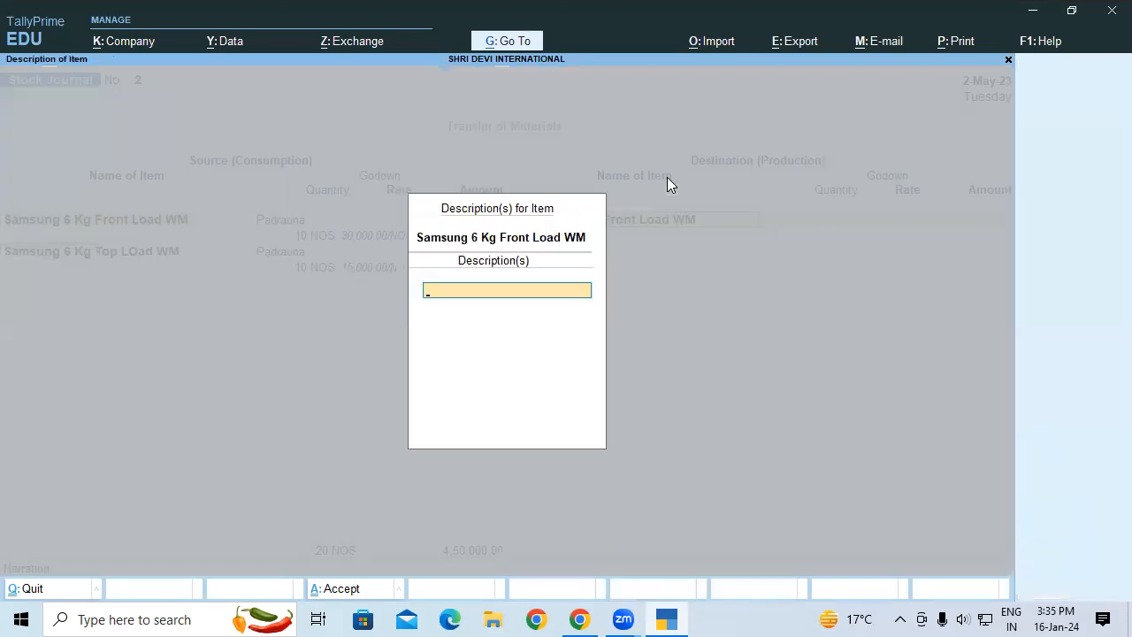
{"action": "key", "text": "Return"}
{"action": "type", "text": "G"}
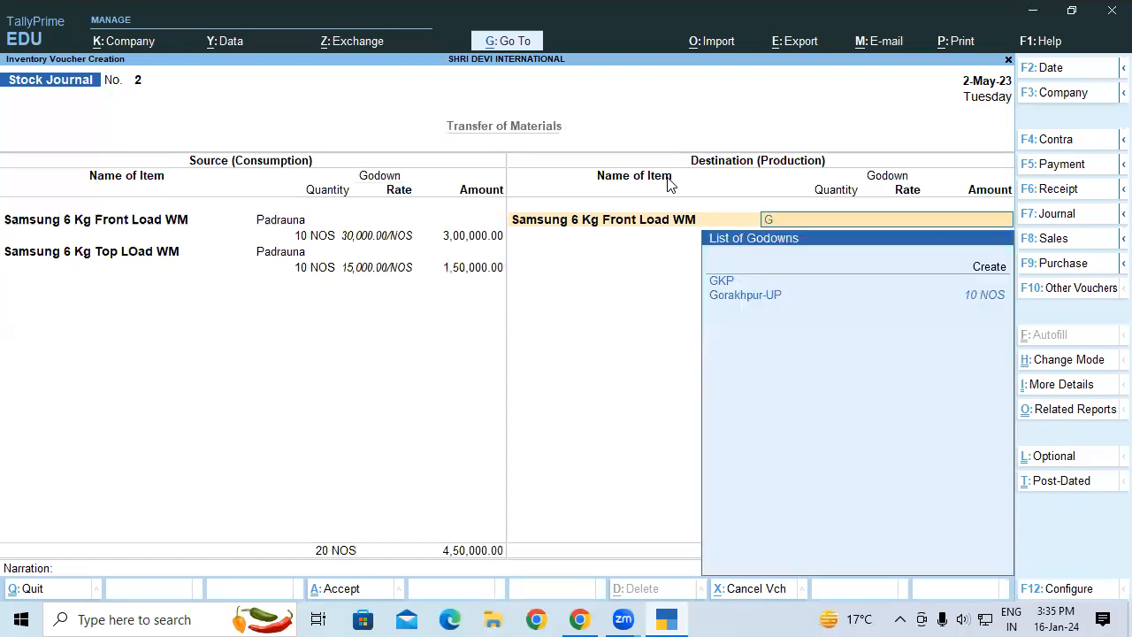
{"action": "key", "text": "Down"}
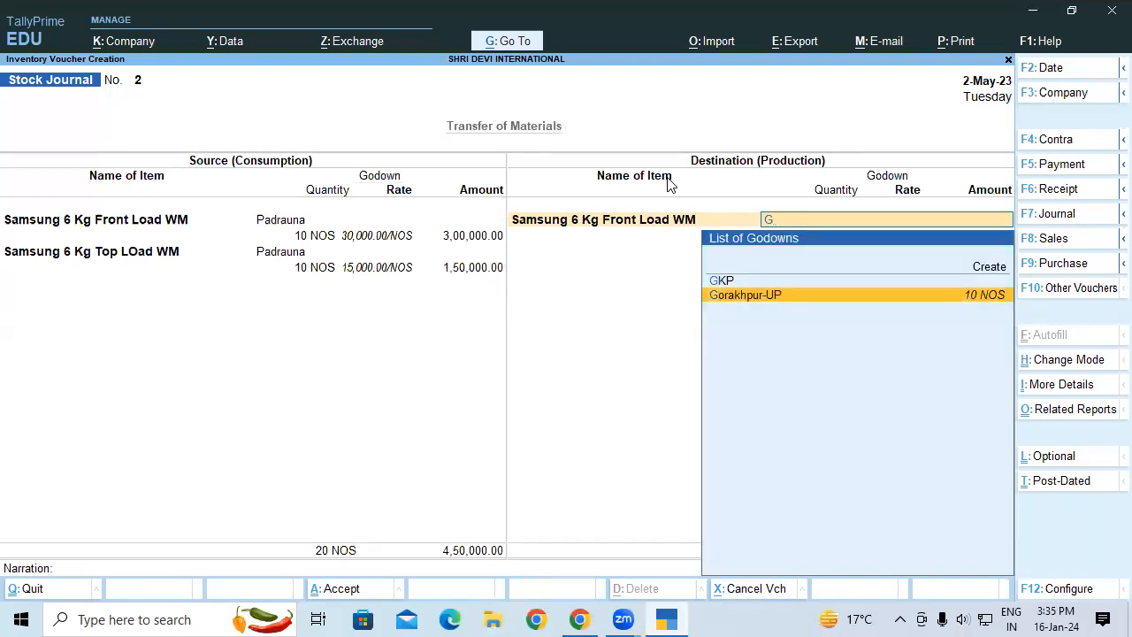
{"action": "key", "text": "Return"}
{"action": "type", "text": "10"}
{"action": "key", "text": "Return"}
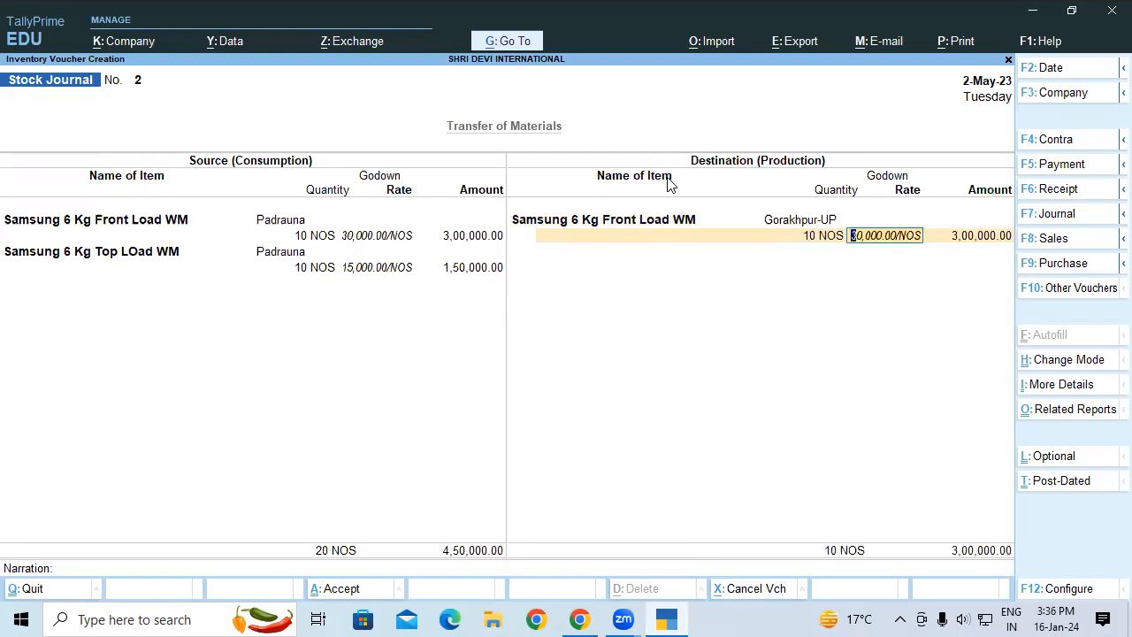
- Try to switch the voucher mode to Inter-Godown Transfers, then abandon the unsaved stock journal and return to the Gateway of Tally
{"action": "left_click", "coordinate": [1092, 361]}
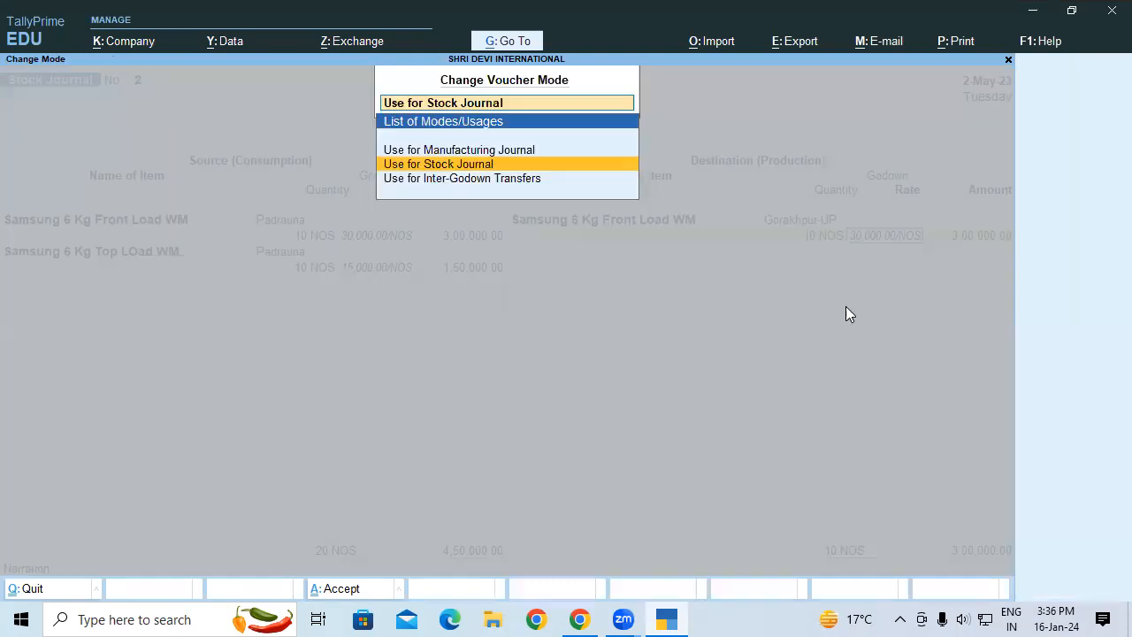
{"action": "left_click", "coordinate": [500, 179]}
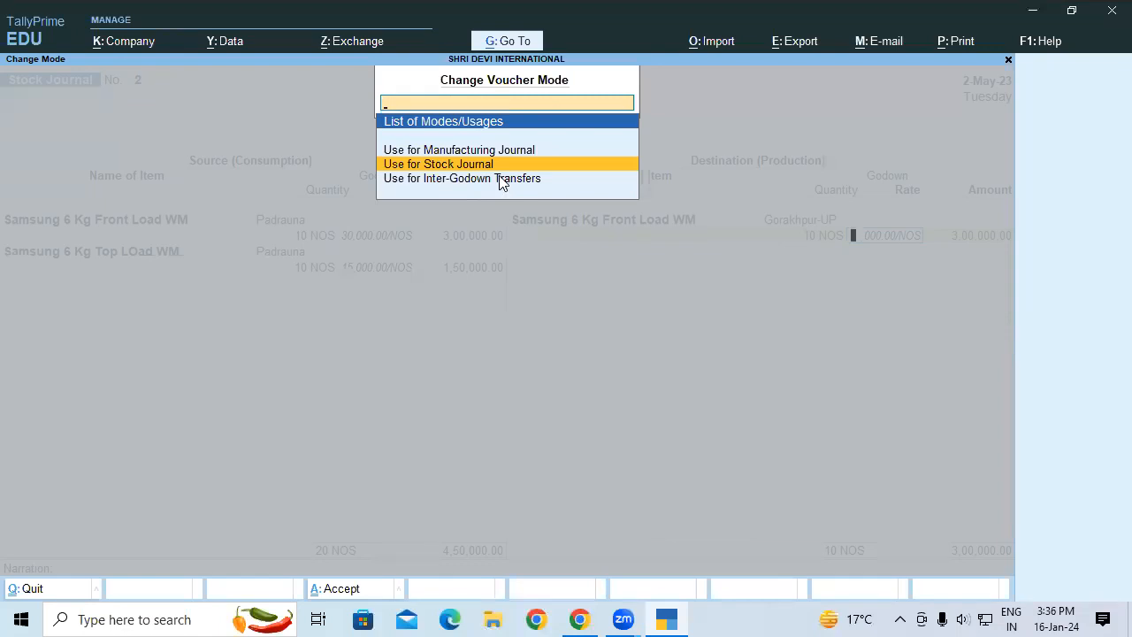
{"action": "key", "text": "Escape"}
{"action": "key", "text": "Return"}
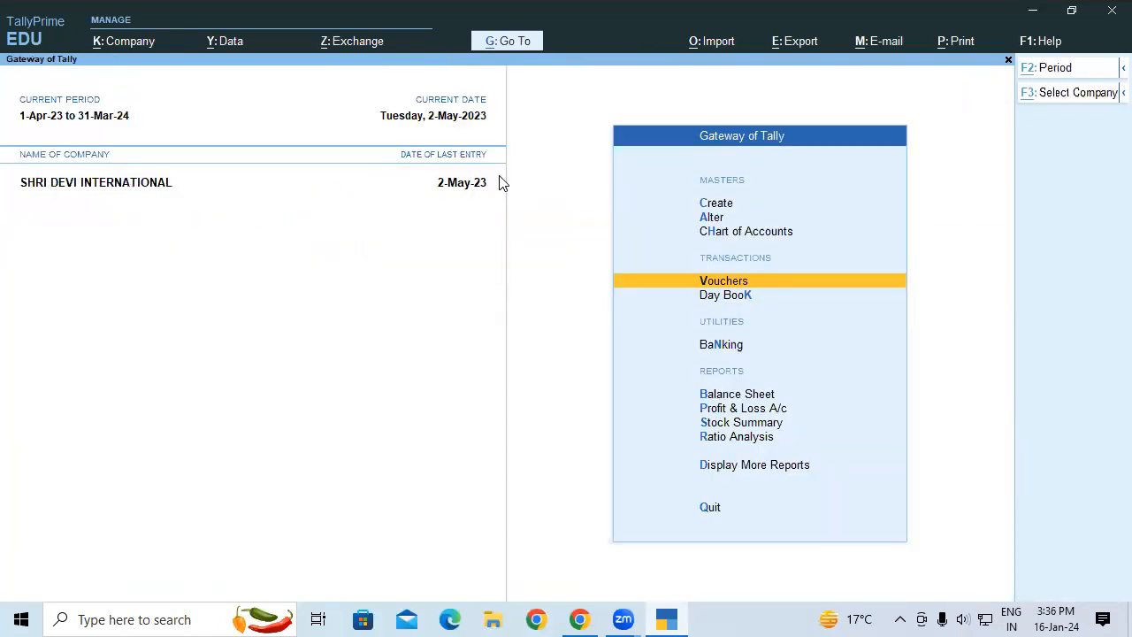
- Switch to the course document in Chrome and read its instructions for checking the Godown Summary report
{"action": "key", "text": "alt+g"}
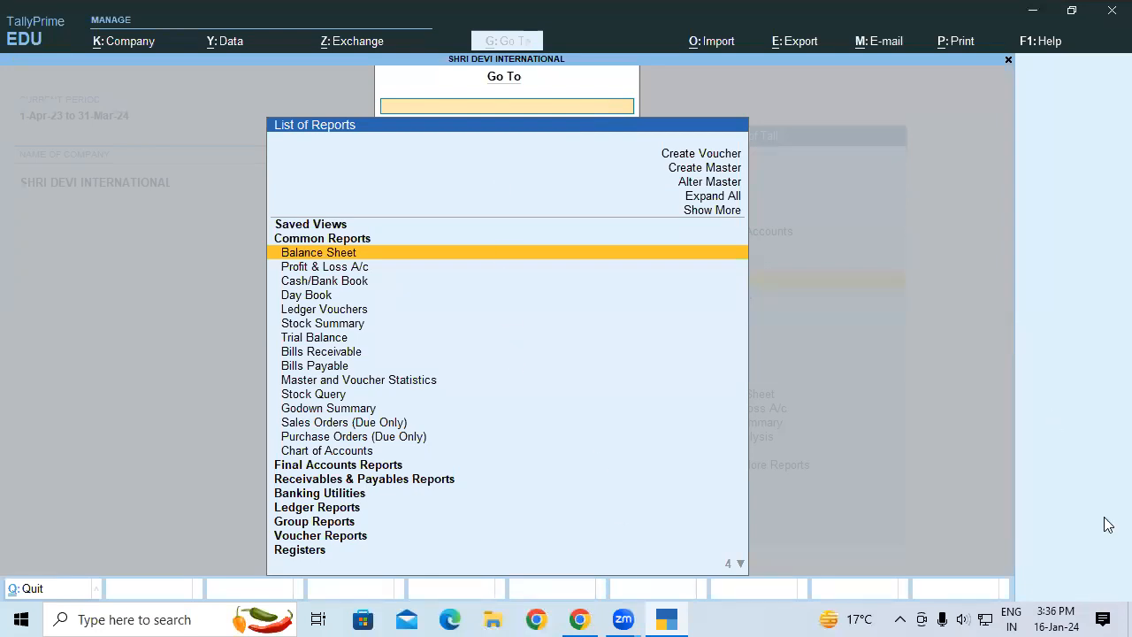
{"action": "key", "text": "alt+Tab"}
{"action": "scroll", "coordinate": [1106, 535], "scroll_direction": "down", "scroll_amount": 5}
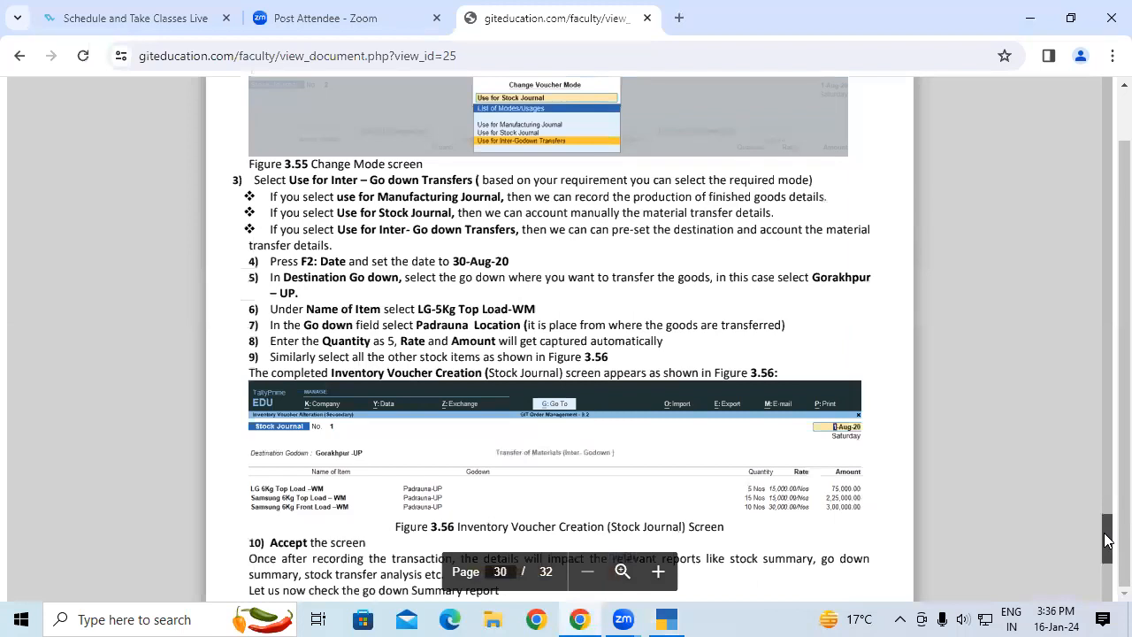
{"action": "scroll", "coordinate": [1106, 541], "scroll_direction": "down", "scroll_amount": 1}
{"action": "scroll", "coordinate": [1106, 541], "scroll_direction": "down", "scroll_amount": 3}
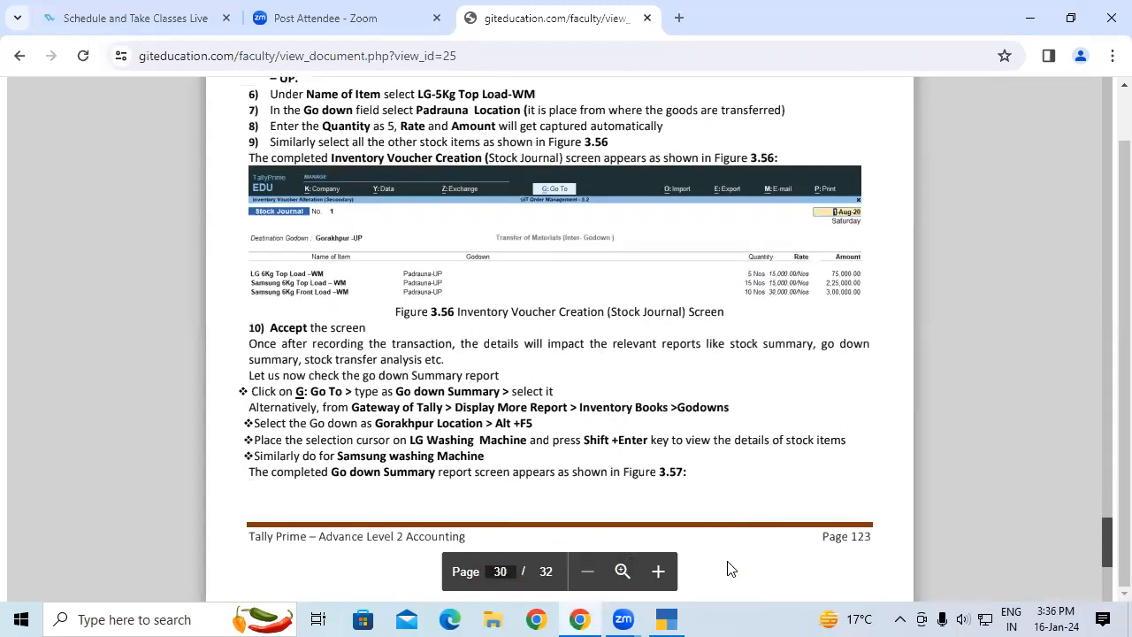
- Return to TallyPrime and open the Godown Summary report for the Gorakhpur-UP godown
{"action": "left_click", "coordinate": [668, 618]}
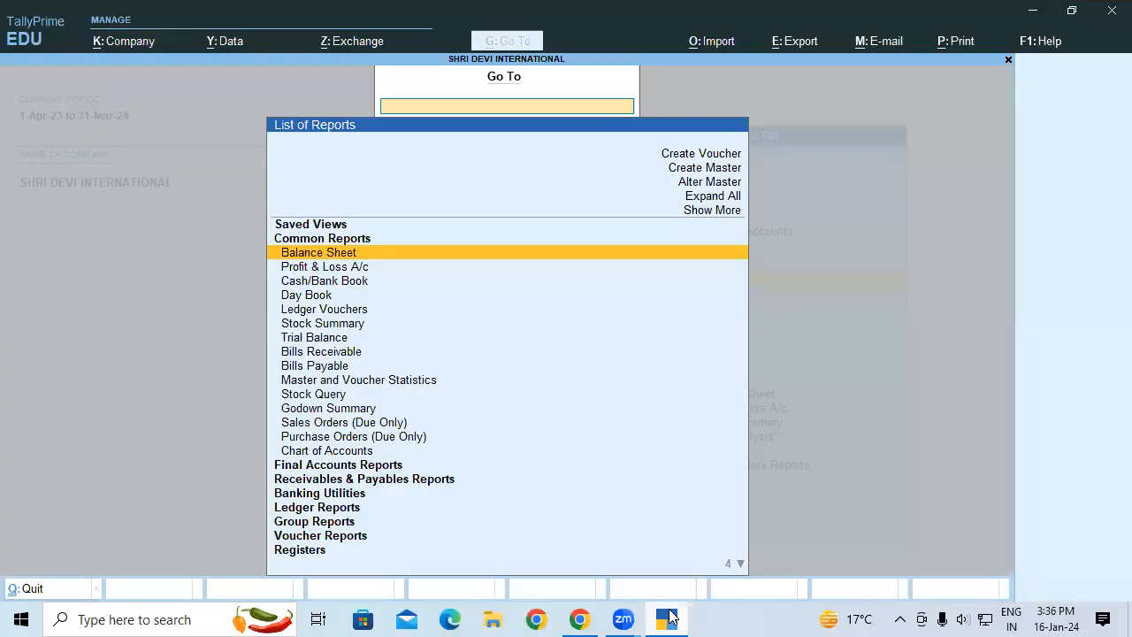
{"action": "type", "text": "Go"}
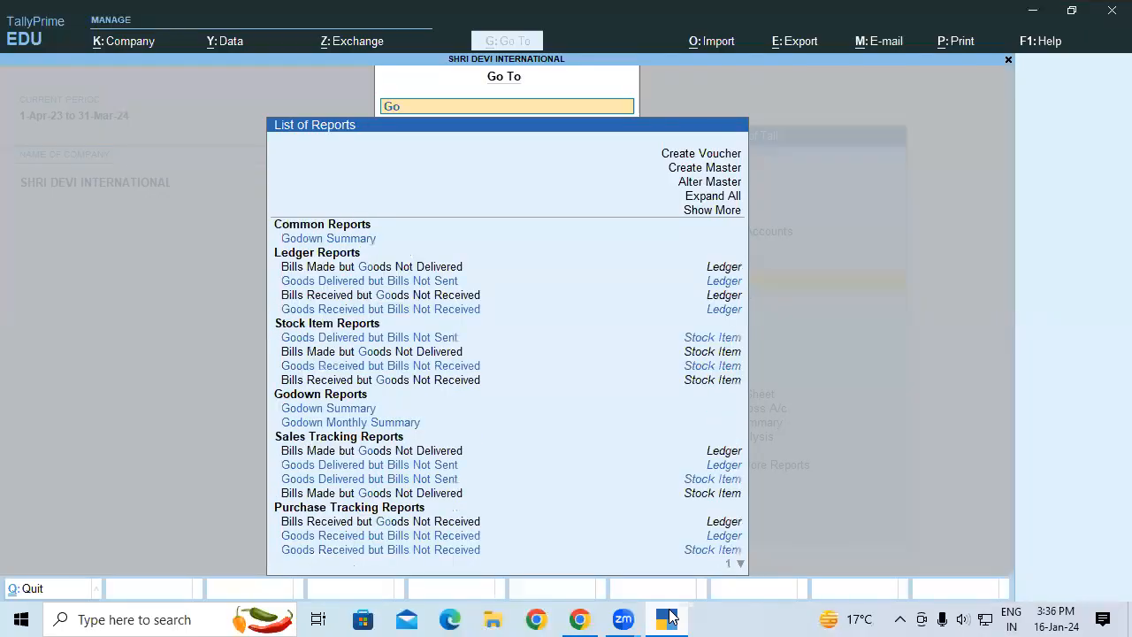
{"action": "type", "text": "do"}
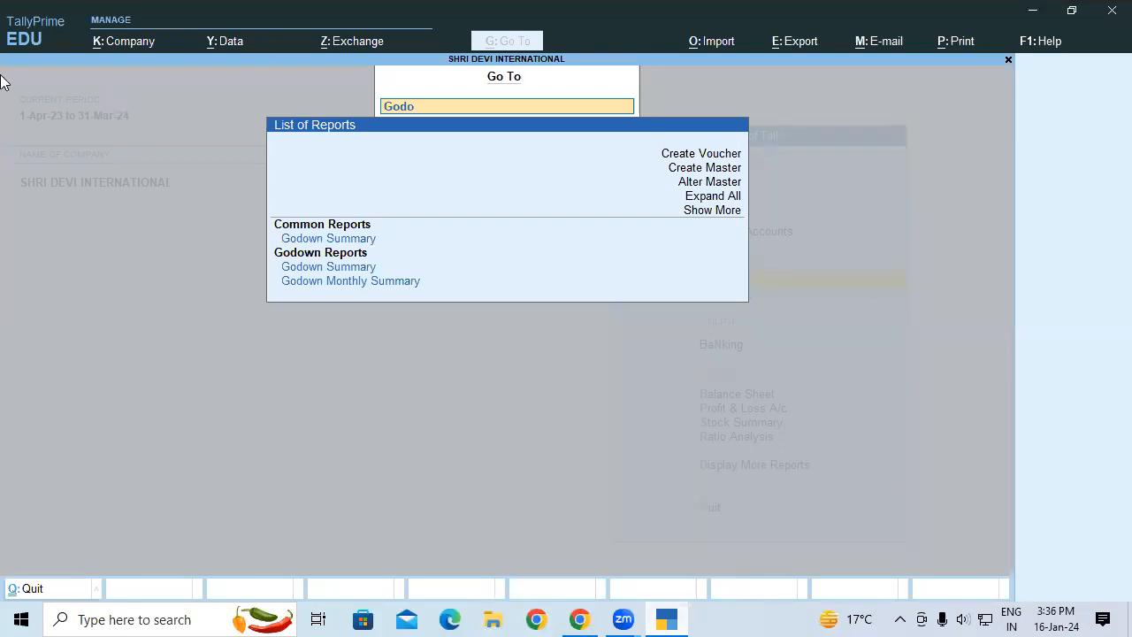
{"action": "left_click", "coordinate": [348, 238]}
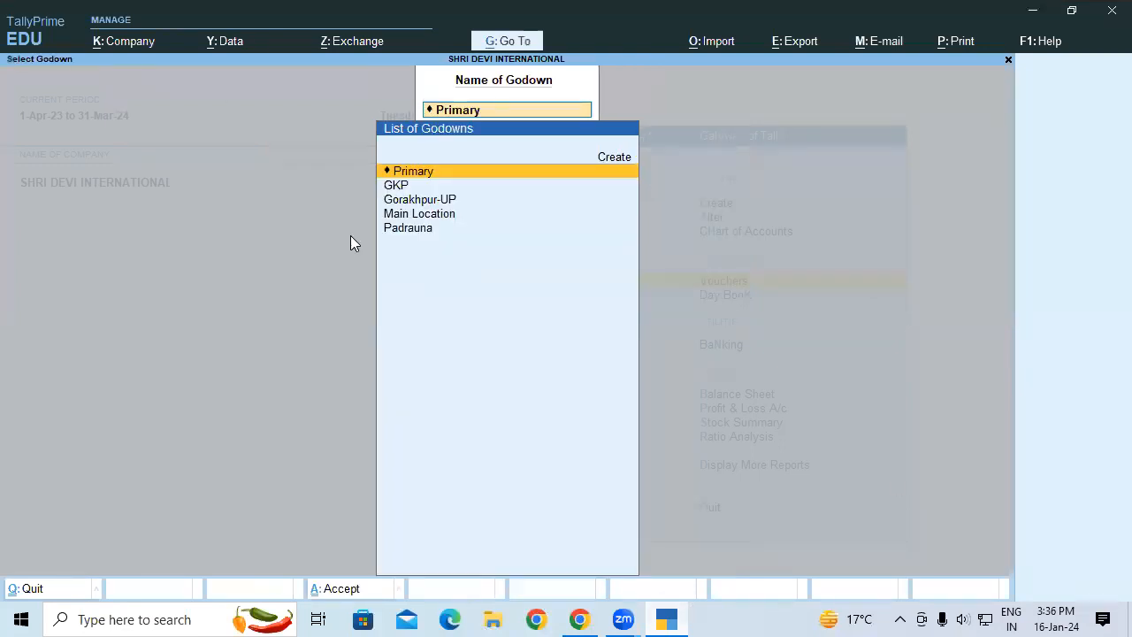
{"action": "key", "text": "Down"}
{"action": "key", "text": "Down"}
{"action": "key", "text": "Return"}
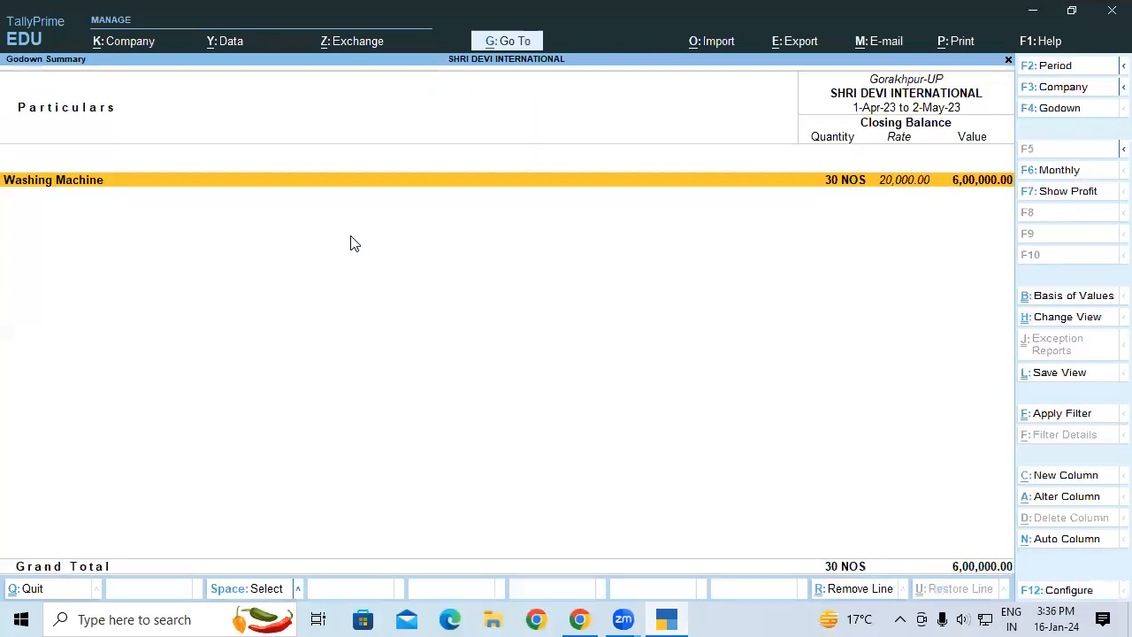
- Drill down into the Washing Machine group and show its stock in detailed mode
{"action": "key", "text": "Return"}
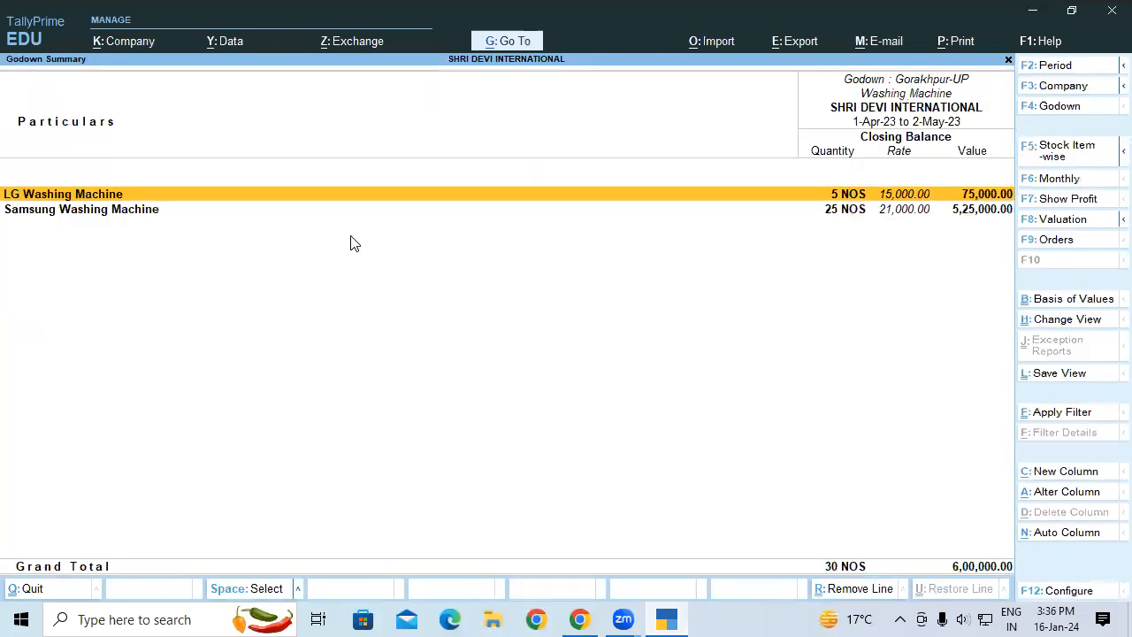
{"action": "key", "text": "alt"}
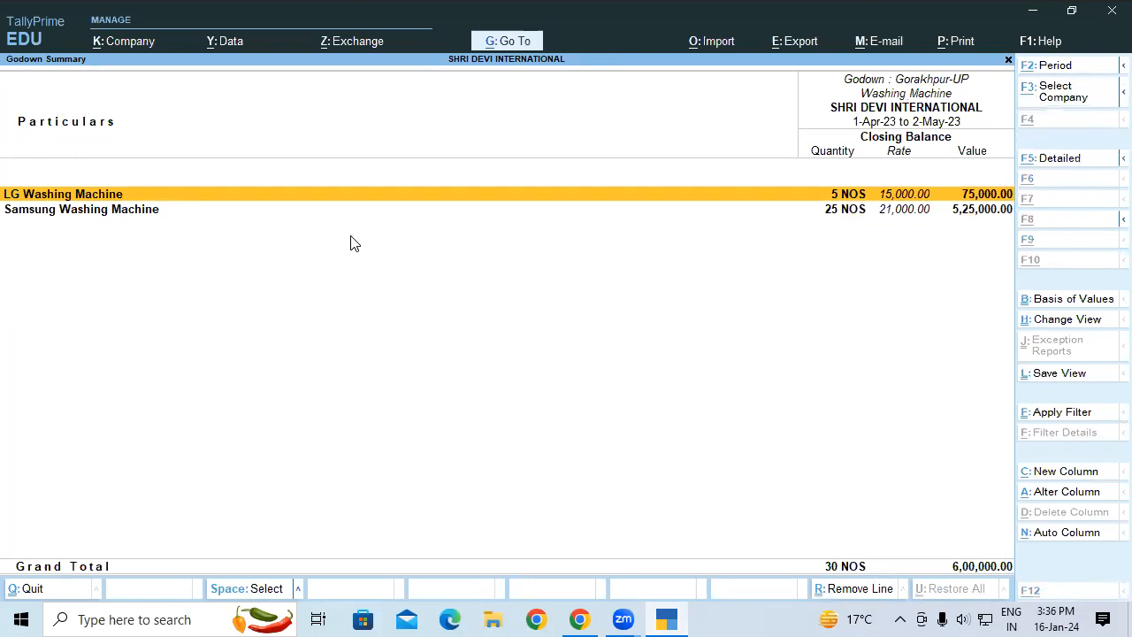
{"action": "key", "text": "alt+F5"}
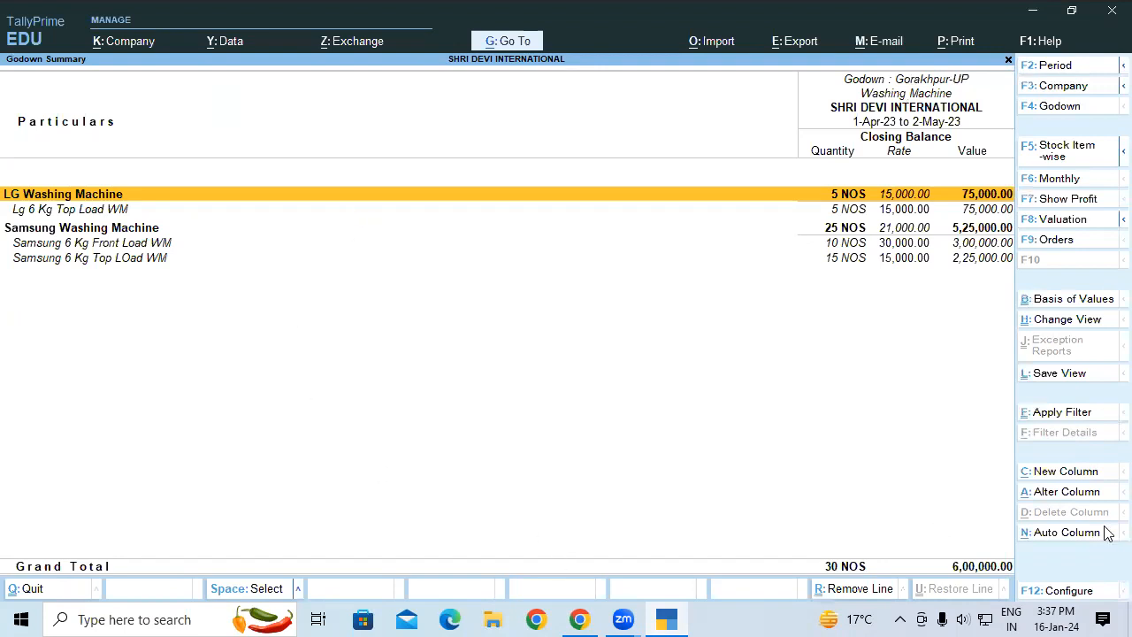
- Switch to the course document in Chrome and examine the Balance Sheet figure and the Profit & Loss A/c instructions
{"action": "key", "text": "alt+Tab"}
{"action": "left_click_drag", "start_coordinate": [1105, 532], "coordinate": [1107, 547]}
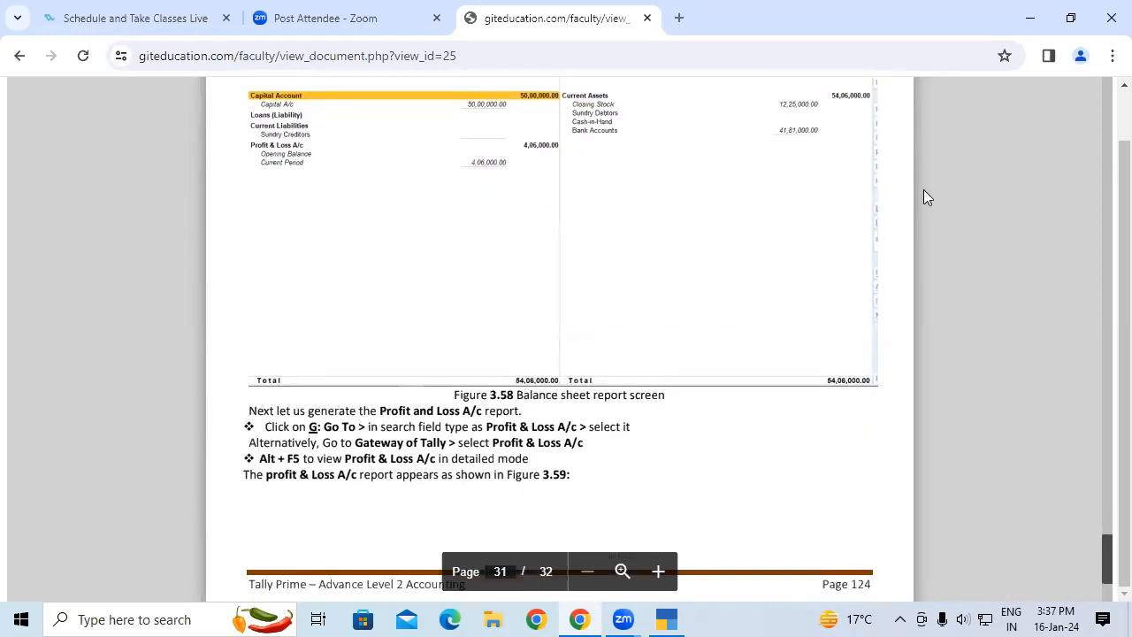
{"action": "left_click", "coordinate": [1112, 55]}
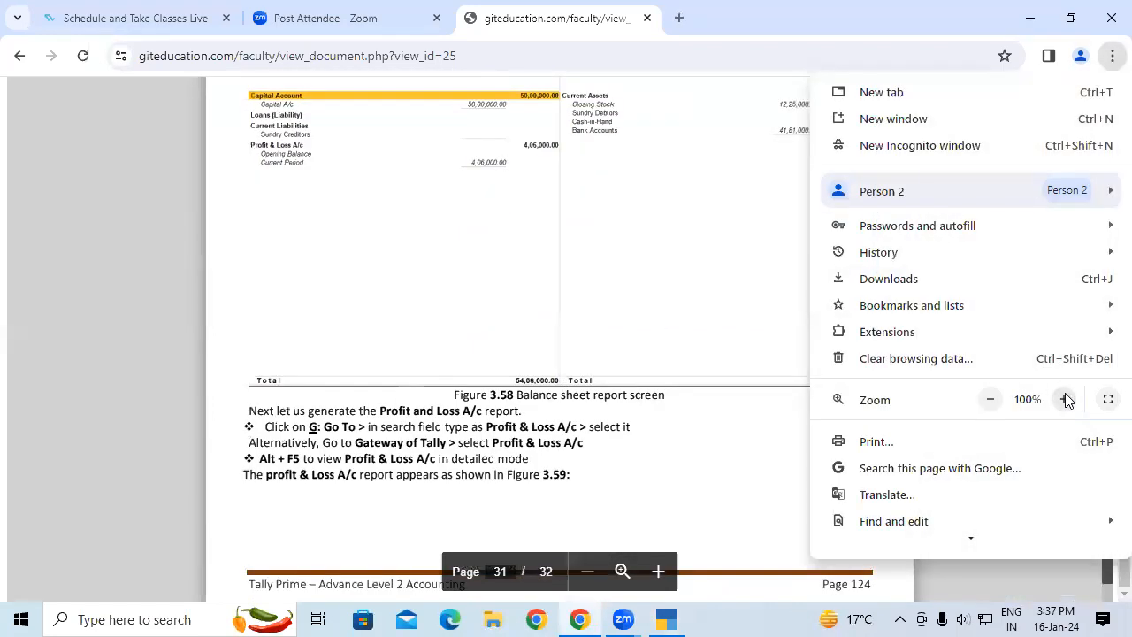
{"action": "left_click", "coordinate": [1067, 400]}
{"action": "left_click", "coordinate": [1067, 400]}
{"action": "left_click", "coordinate": [663, 476]}
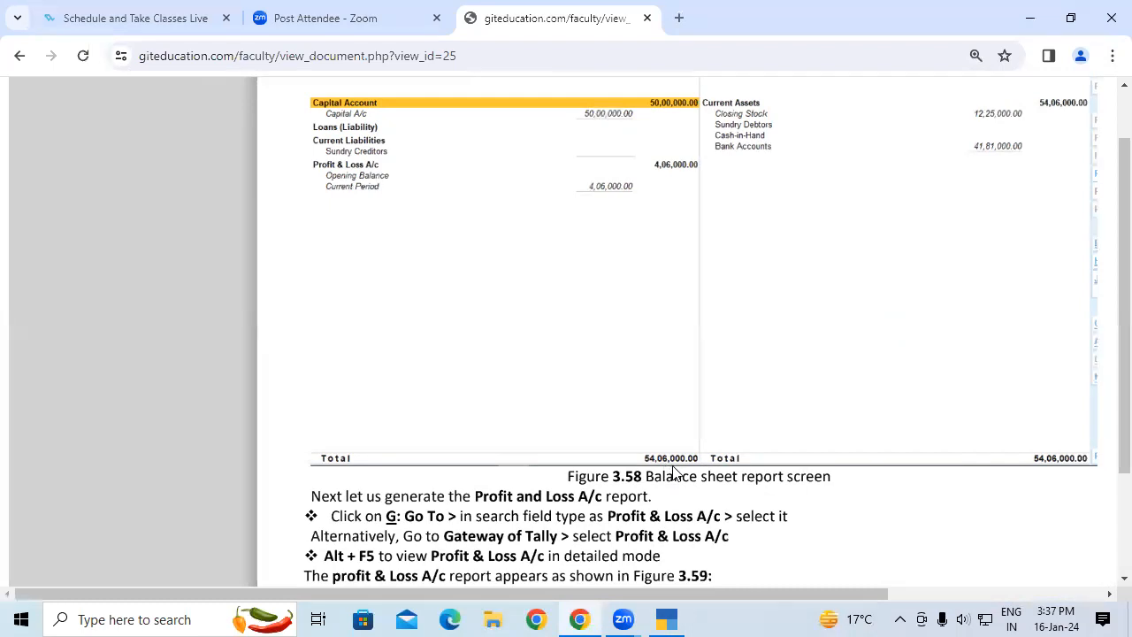
{"action": "left_click", "coordinate": [1112, 56]}
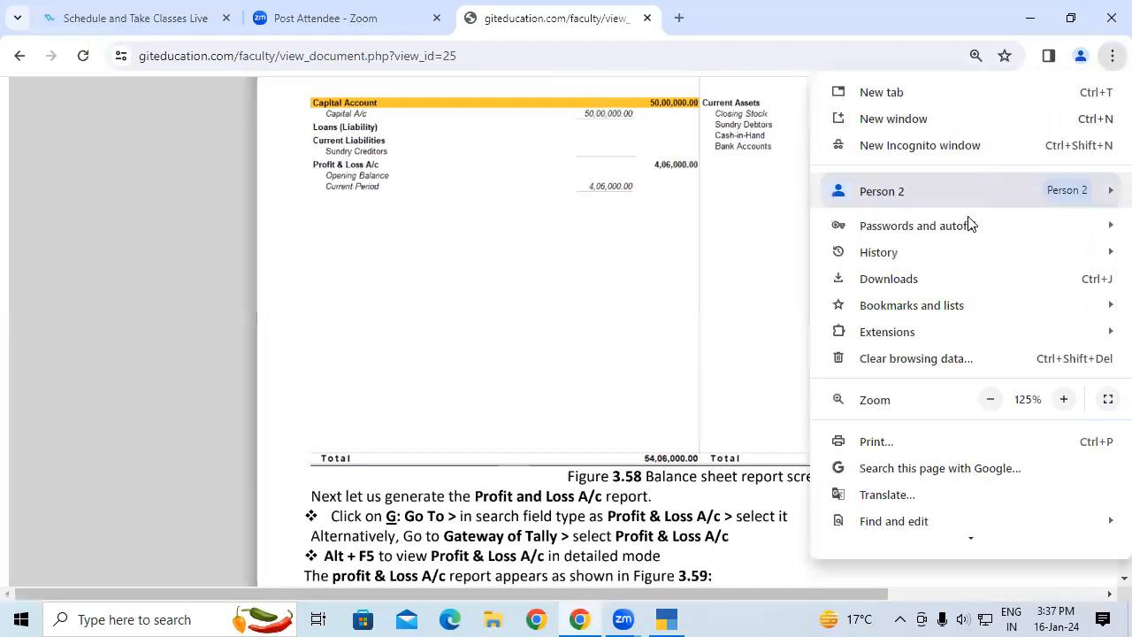
{"action": "left_click", "coordinate": [991, 399]}
{"action": "left_click", "coordinate": [991, 399]}
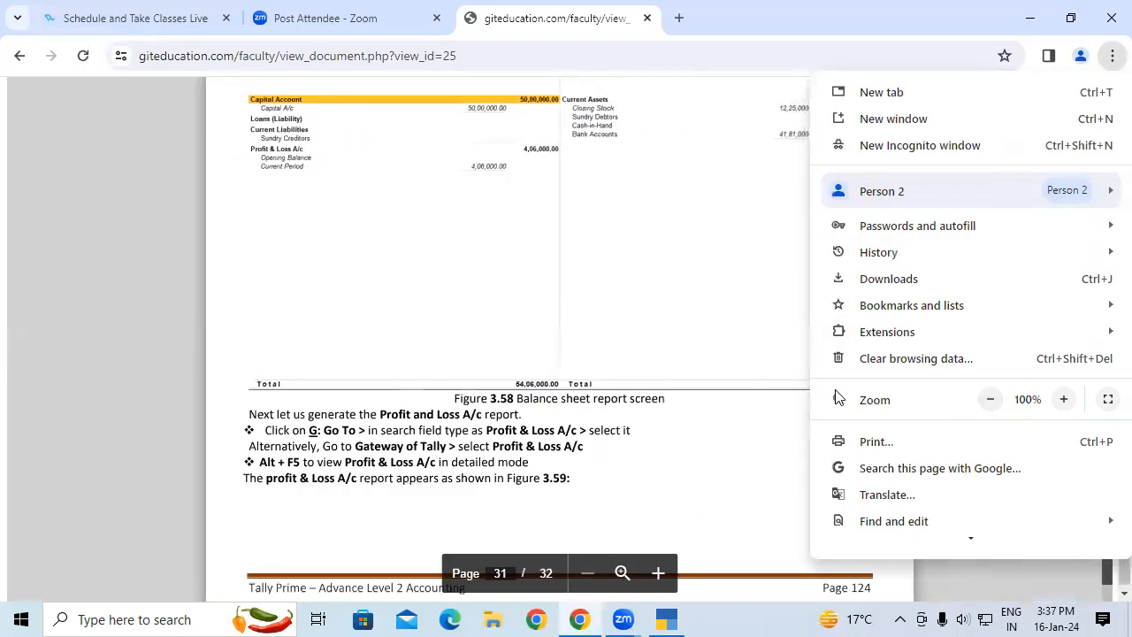
{"action": "left_click", "coordinate": [687, 455]}
- Return to TallyPrime, leave the Godown Summary and open the company's Balance Sheet
{"action": "left_click", "coordinate": [668, 620]}
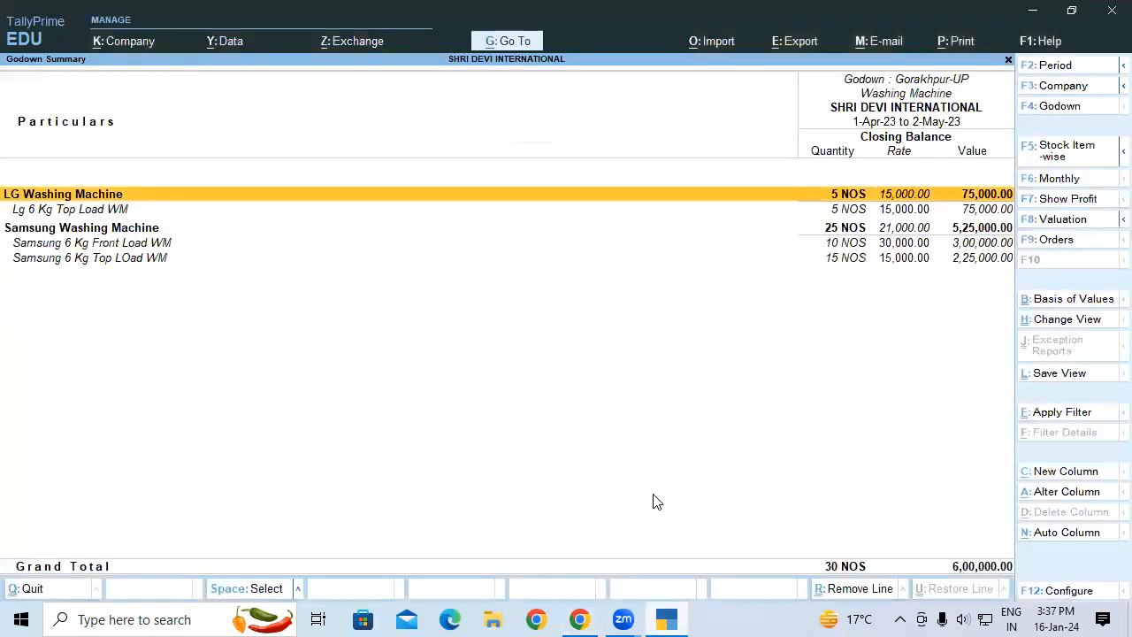
{"action": "key", "text": "Escape"}
{"action": "key", "text": "Escape"}
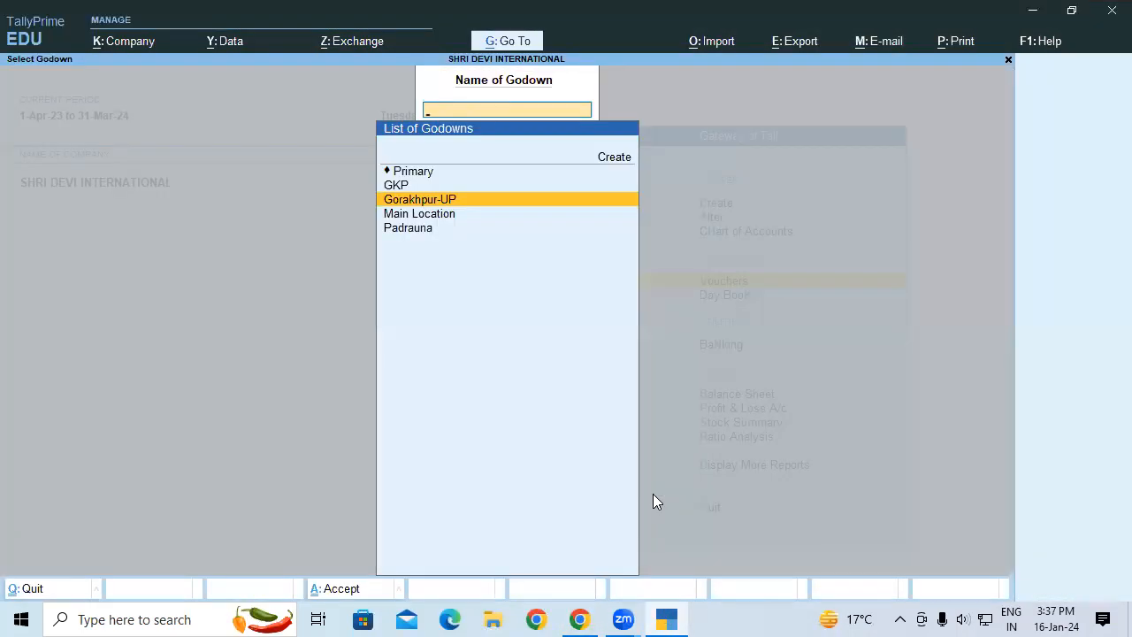
{"action": "key", "text": "Escape"}
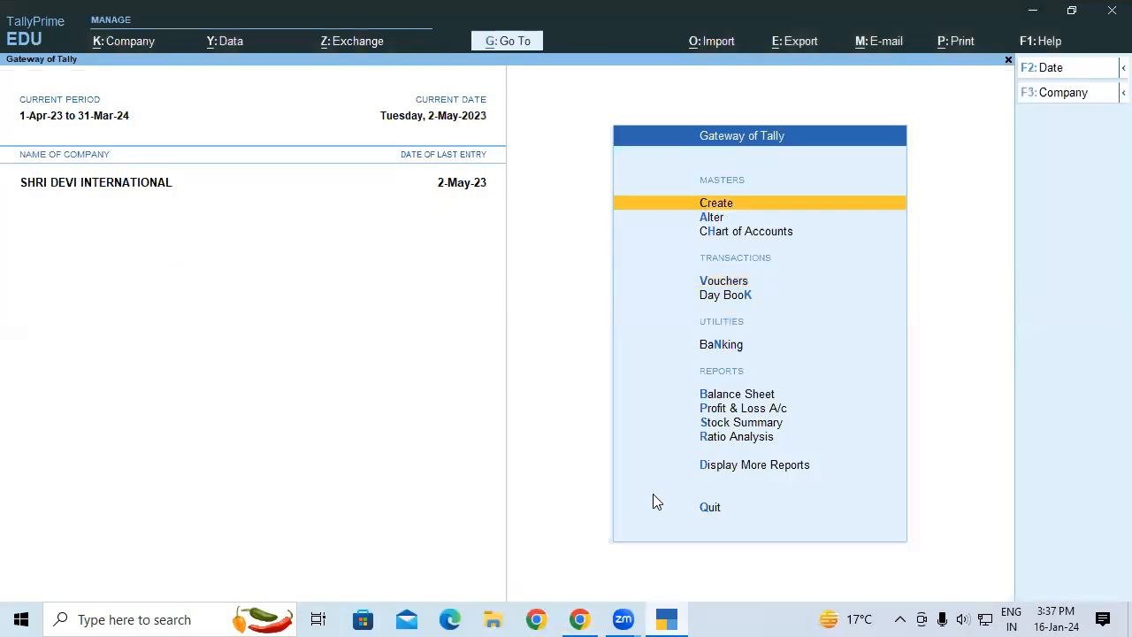
{"action": "key", "text": "b"}
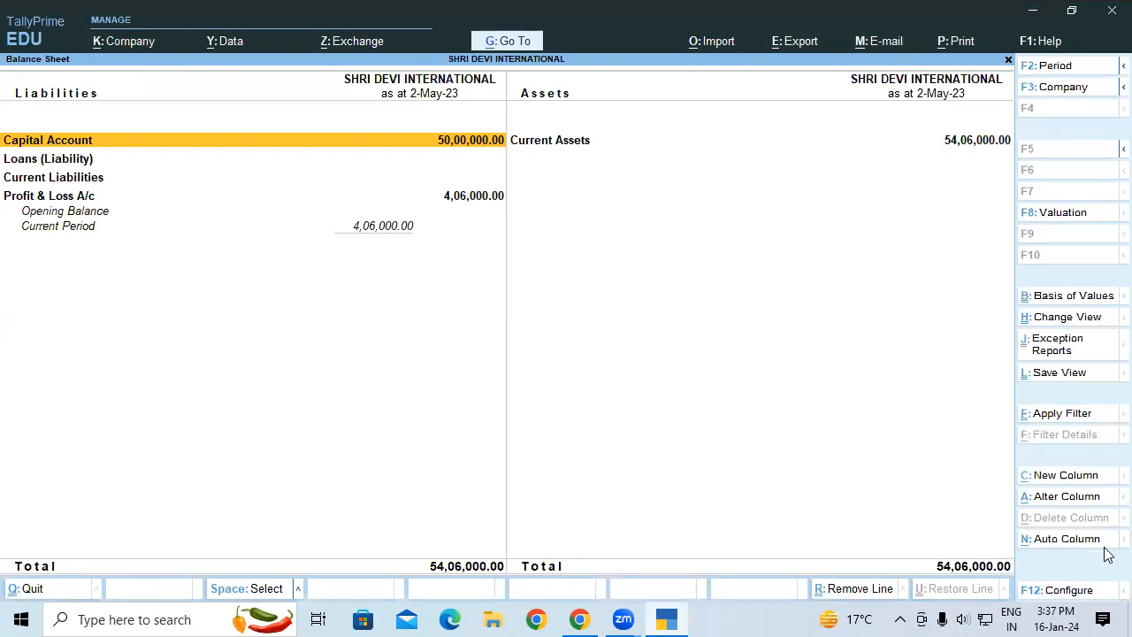
- Switch to the course document in Chrome and read the Profit & Loss A/c and Stock Summary sections through to the chapter's end
{"action": "key", "text": "alt+Tab"}
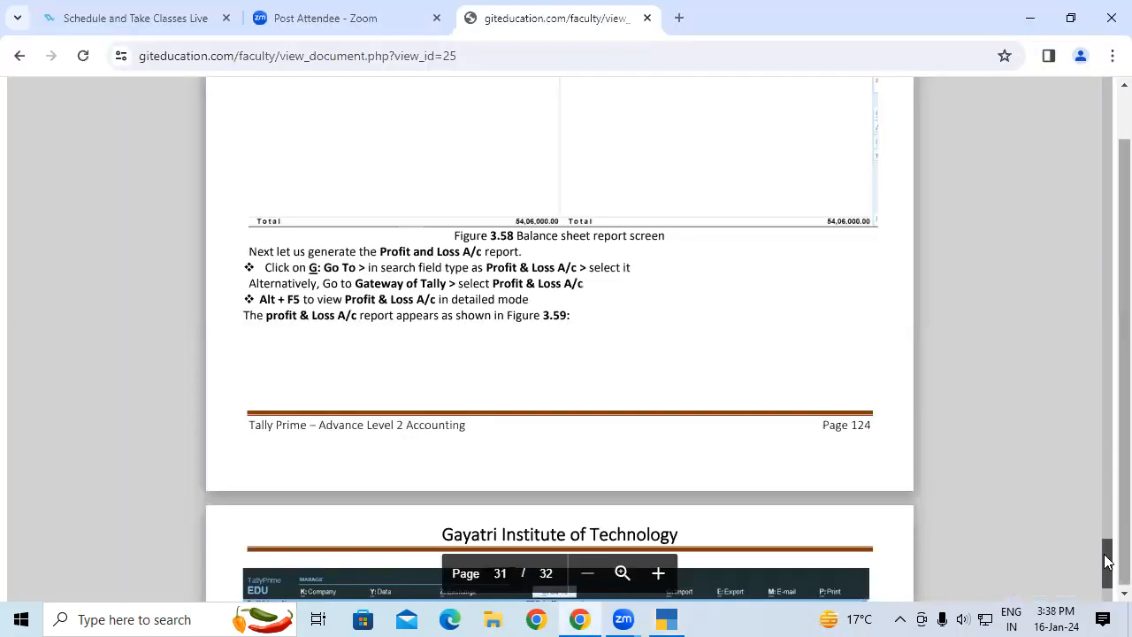
{"action": "scroll", "coordinate": [1107, 570], "scroll_direction": "down", "scroll_amount": 3}
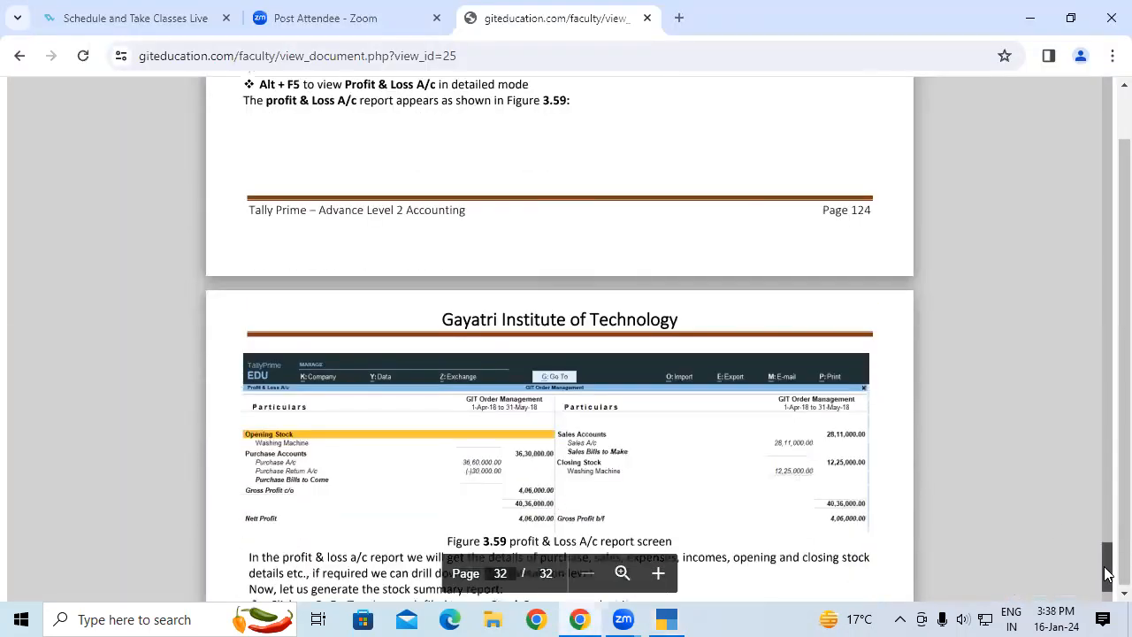
{"action": "scroll", "coordinate": [1107, 573], "scroll_direction": "down", "scroll_amount": 2}
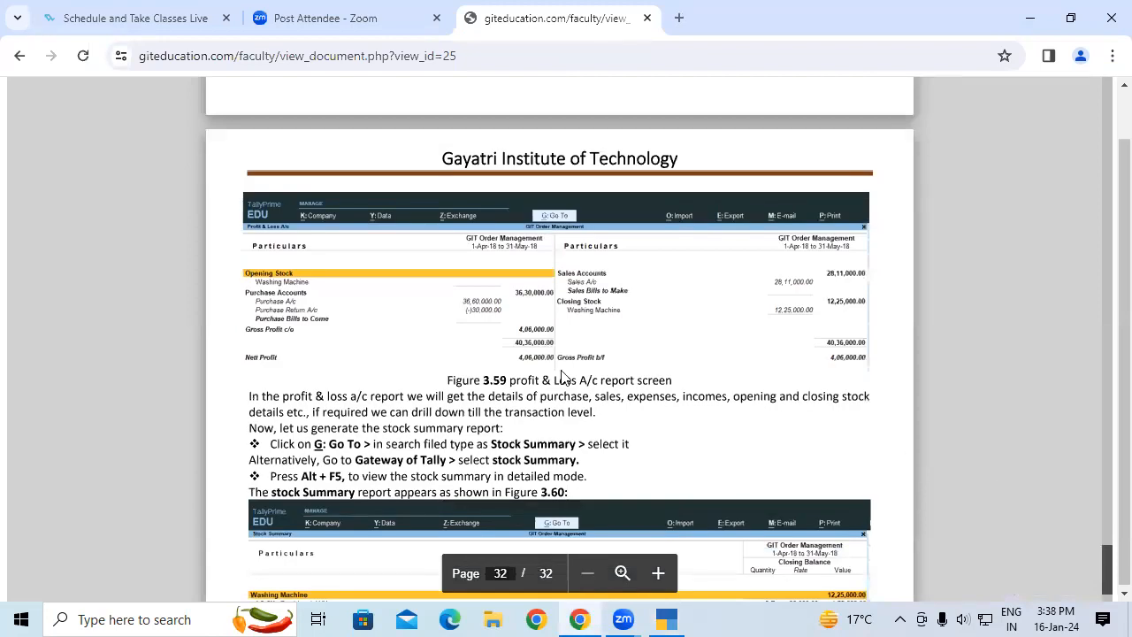
{"action": "left_click", "coordinate": [667, 619]}
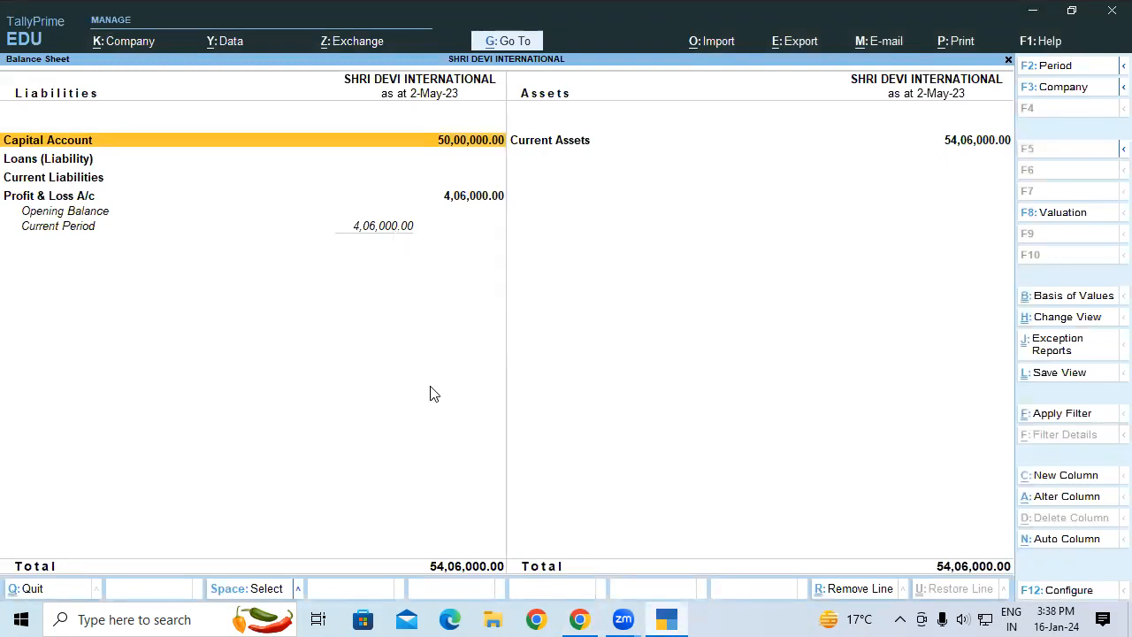
{"action": "left_click", "coordinate": [667, 619]}
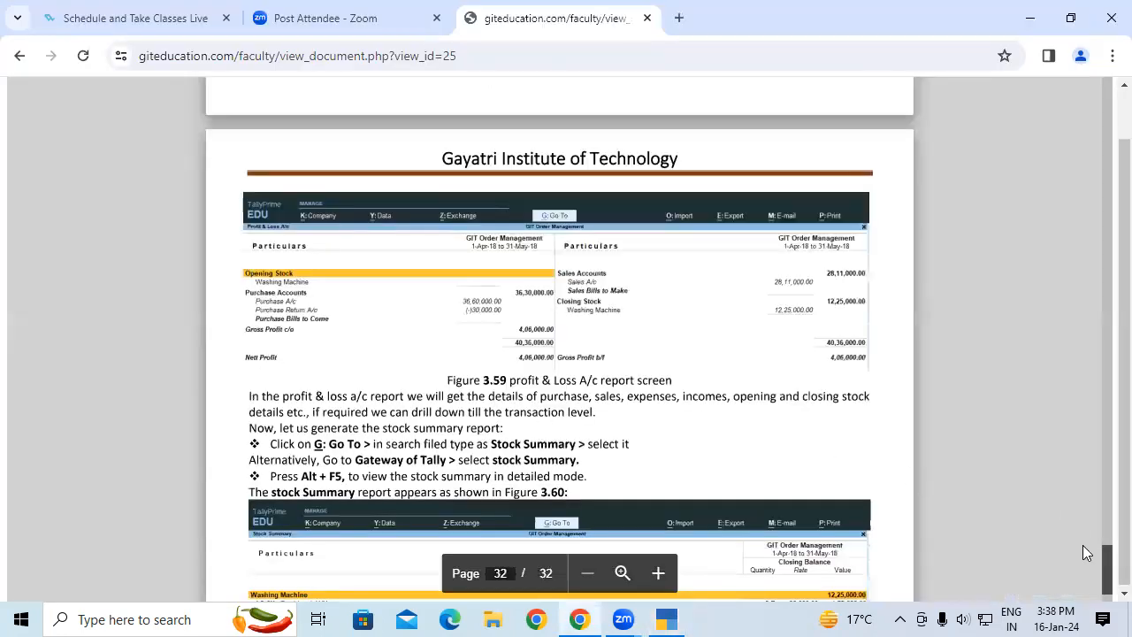
{"action": "left_click_drag", "start_coordinate": [1105, 562], "coordinate": [1105, 563]}
{"action": "scroll", "coordinate": [1105, 571], "scroll_direction": "down", "scroll_amount": 5}
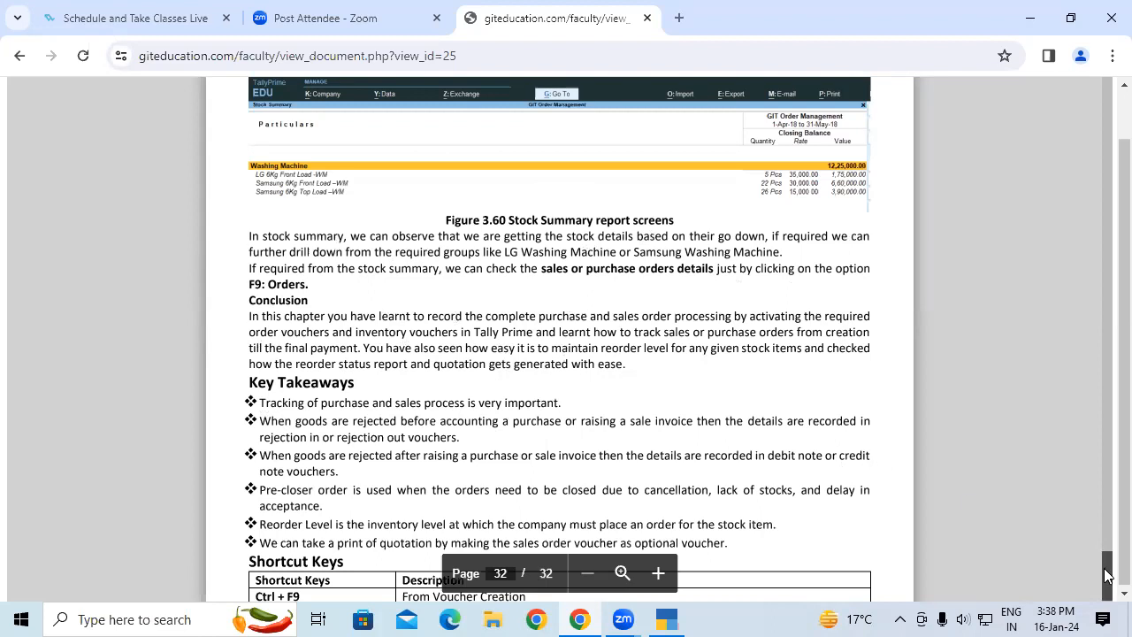
{"action": "left_click_drag", "start_coordinate": [1106, 575], "coordinate": [1107, 587]}
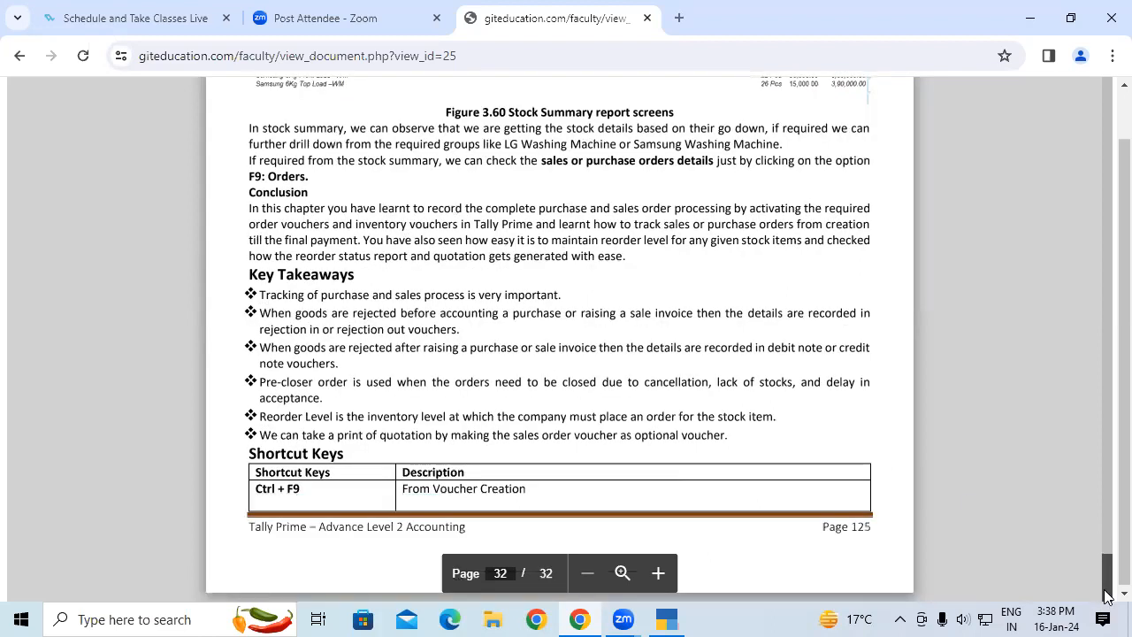